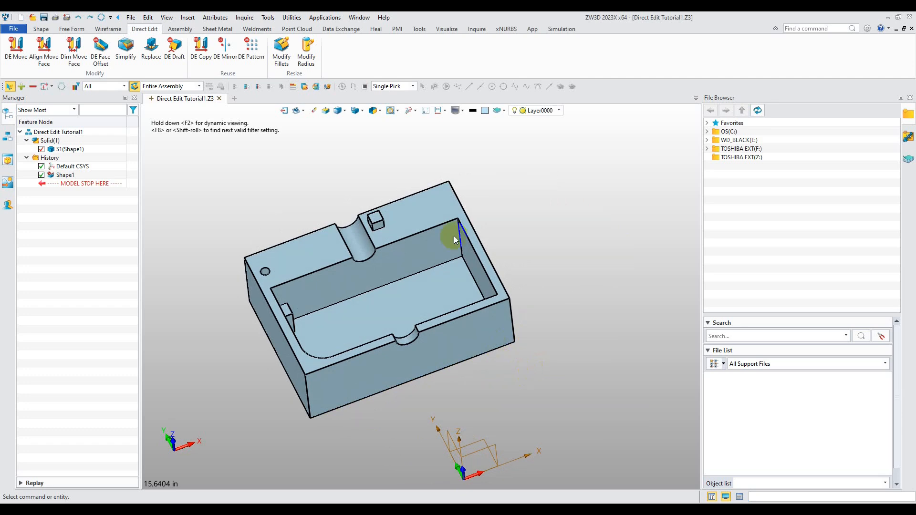
Use DE Move on the block's right end face and drag it outward 3 in
click(14, 48)
click(319, 335)
middle_drag(319, 336, 340, 318)
click(575, 360)
click(549, 310)
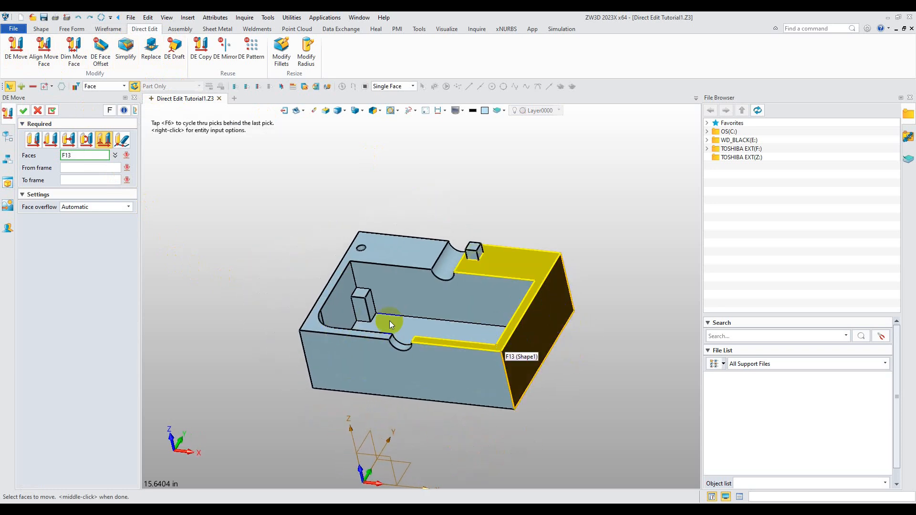
click(31, 141)
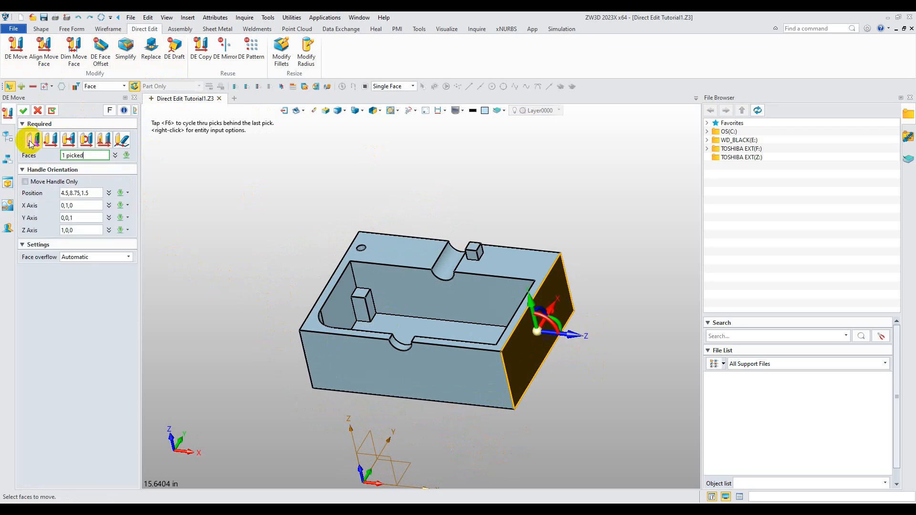
drag(568, 338, 635, 338)
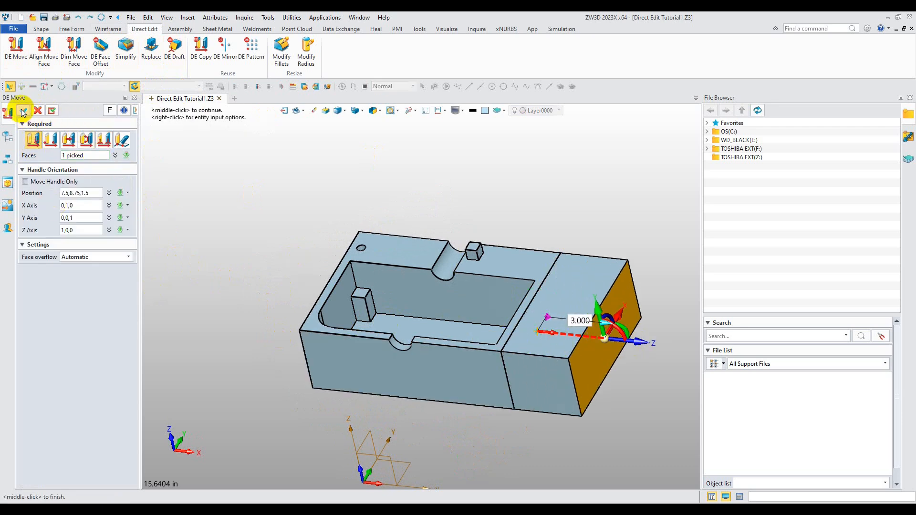
click(23, 112)
Use DE Move on the block's opposite end face and move it outward 3 in
middle_drag(268, 262, 301, 290)
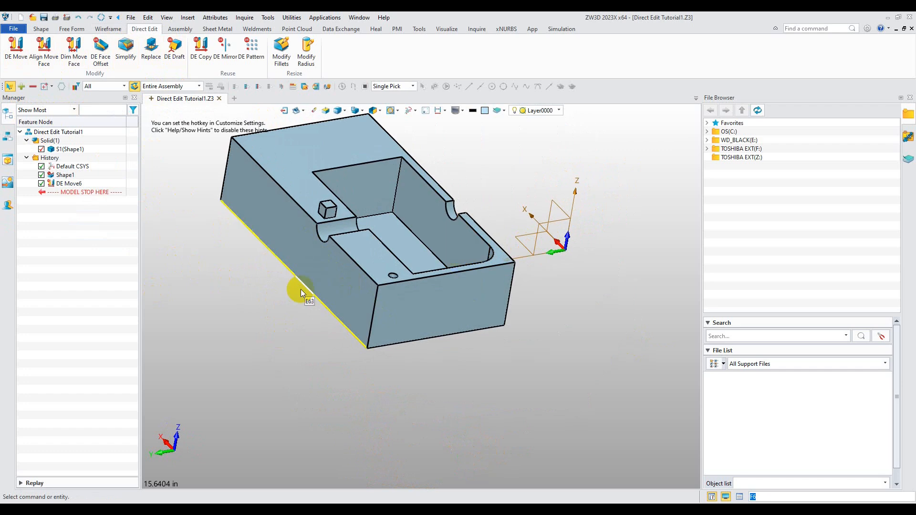
click(317, 260)
click(15, 48)
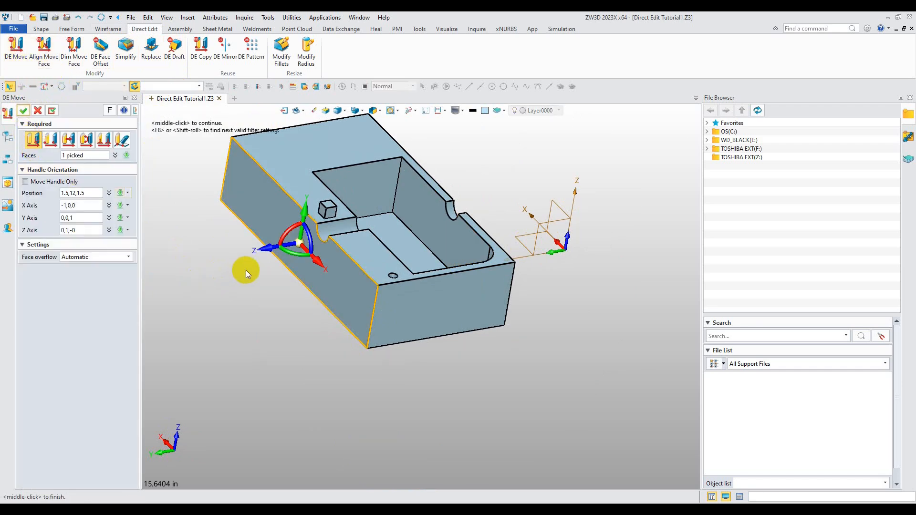
drag(268, 252, 220, 259)
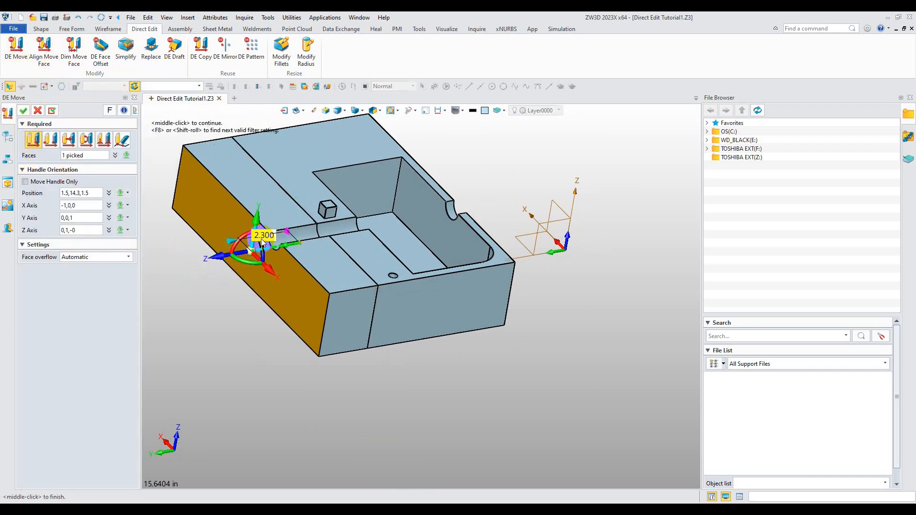
text(3)
key(Return)
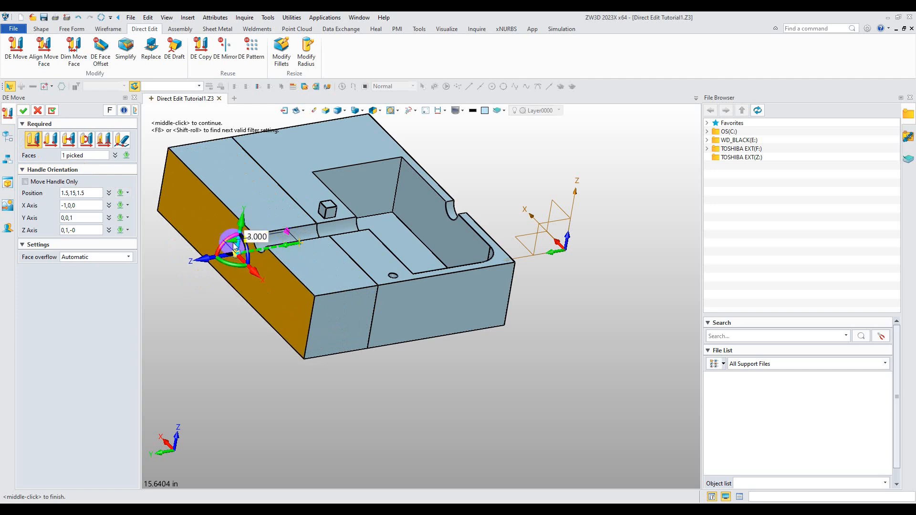
click(23, 111)
Start another DE Move and select the small round hole's wall and bottom faces
right_drag(267, 205, 326, 374)
scroll(457, 353, up, 3)
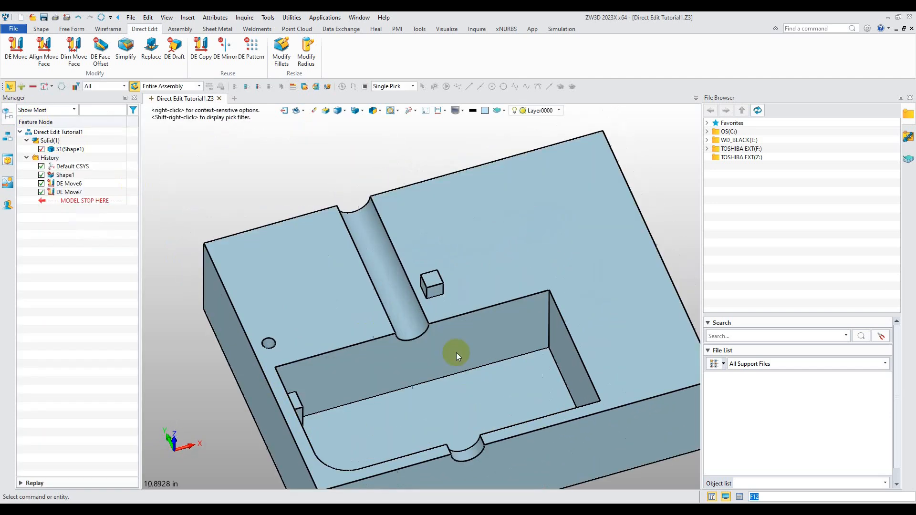
right_drag(404, 340, 429, 248)
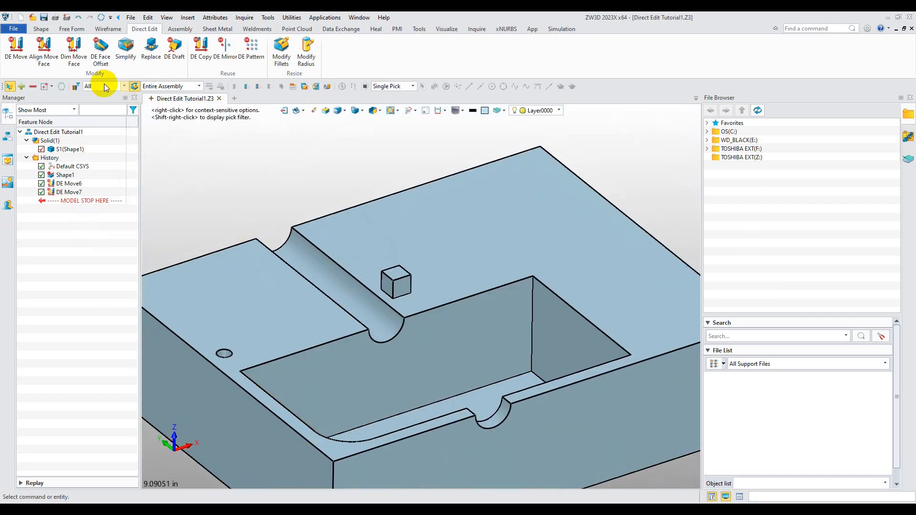
click(15, 48)
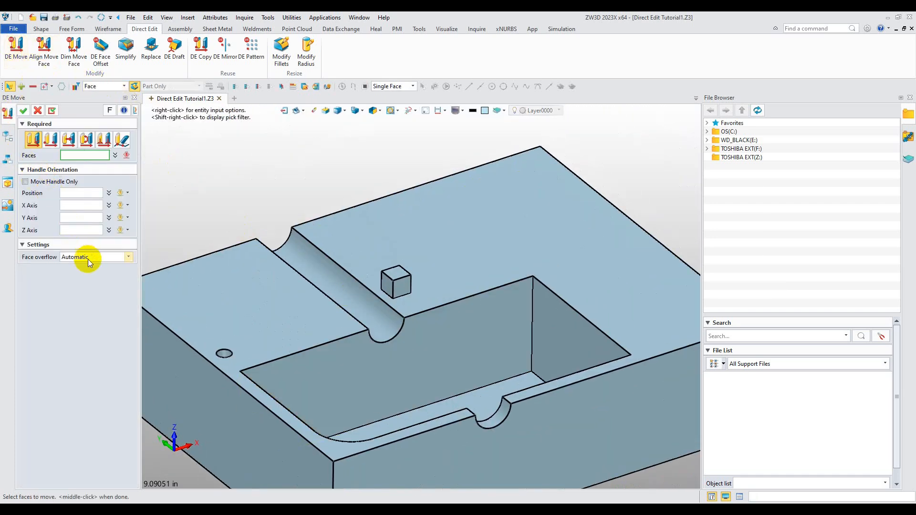
click(258, 302)
right_drag(258, 302, 284, 346)
middle_drag(285, 347, 349, 321)
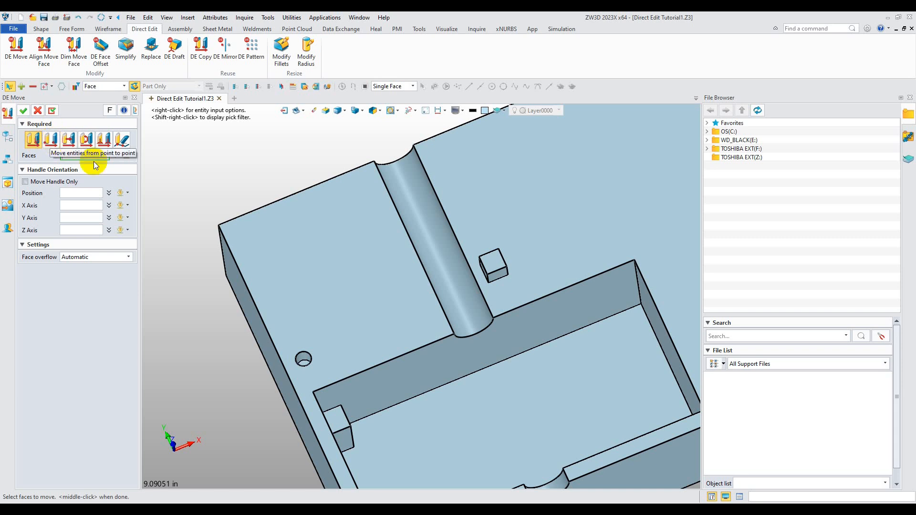
click(334, 300)
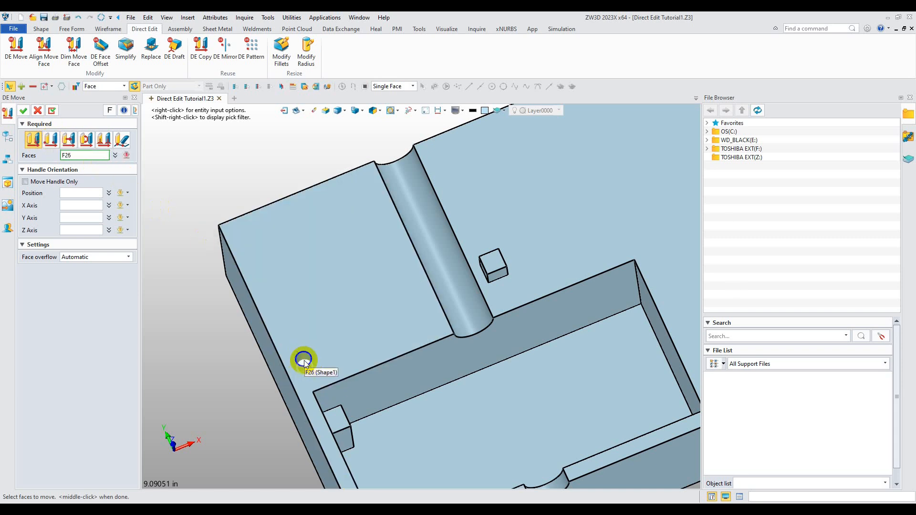
scroll(303, 368, up, 3)
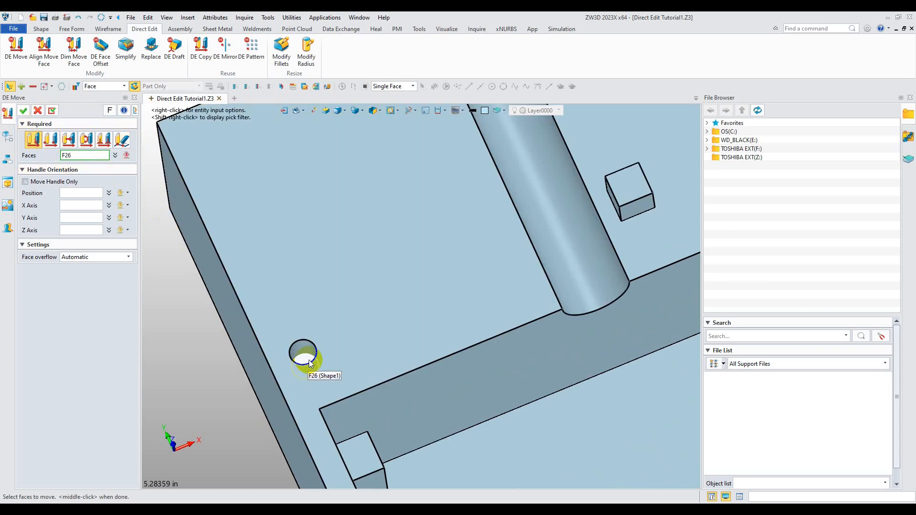
scroll(304, 353, up, 3)
click(297, 352)
scroll(320, 358, down, 5)
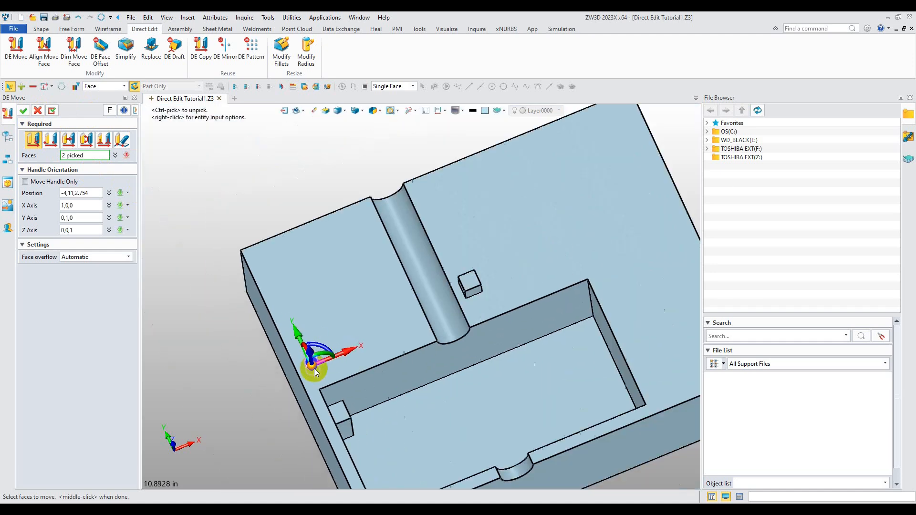
scroll(315, 368, up, 5)
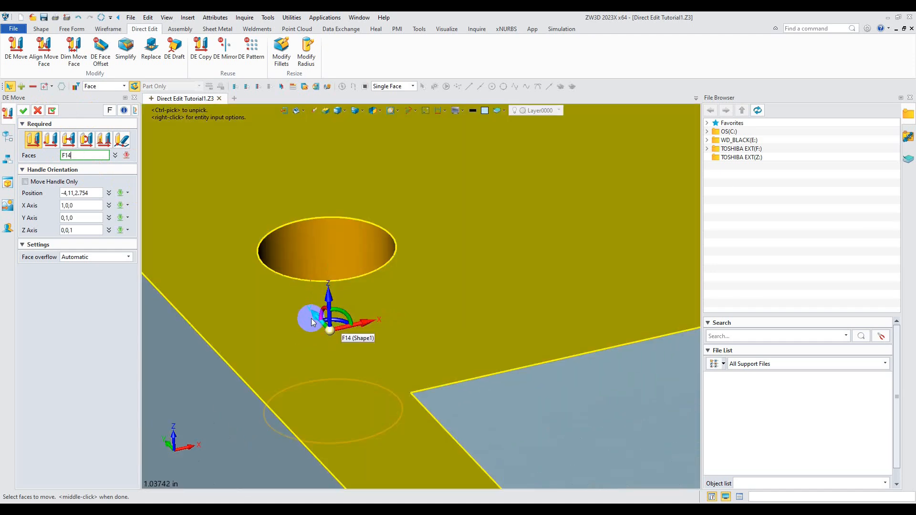
click(334, 328)
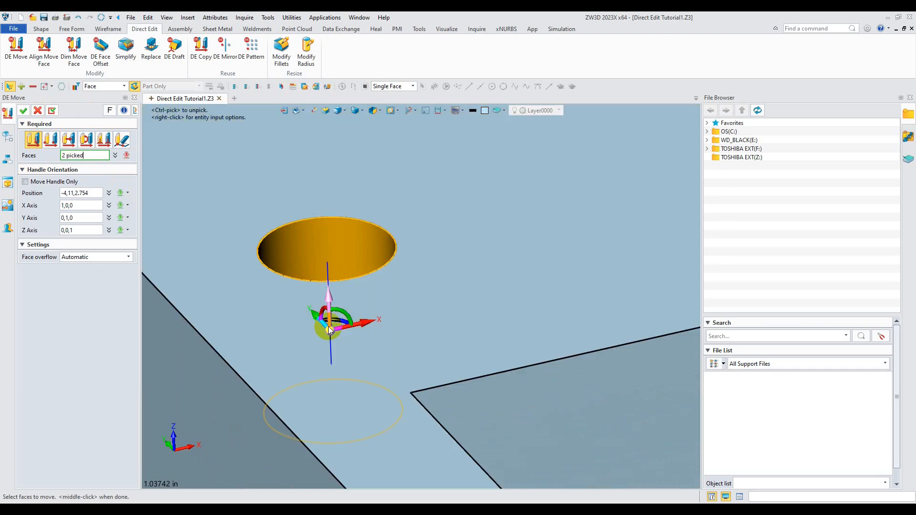
scroll(335, 331, down, 3)
scroll(335, 329, down, 2)
ctrl+click(339, 330)
scroll(371, 306, down, 4)
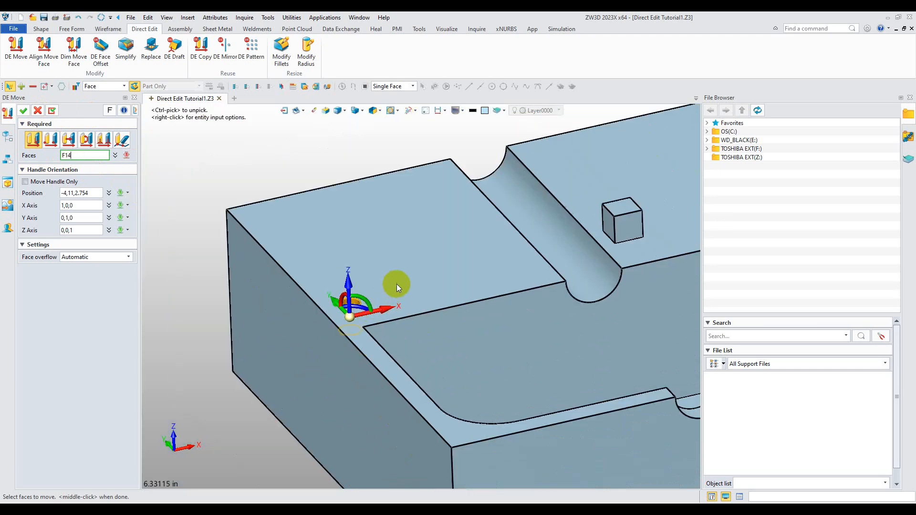
right_drag(400, 288, 405, 315)
scroll(348, 340, up, 5)
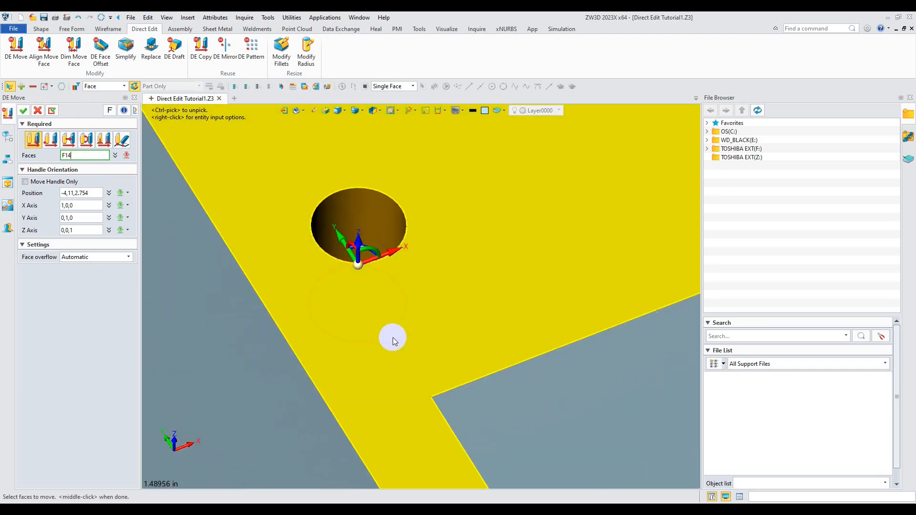
click(408, 303)
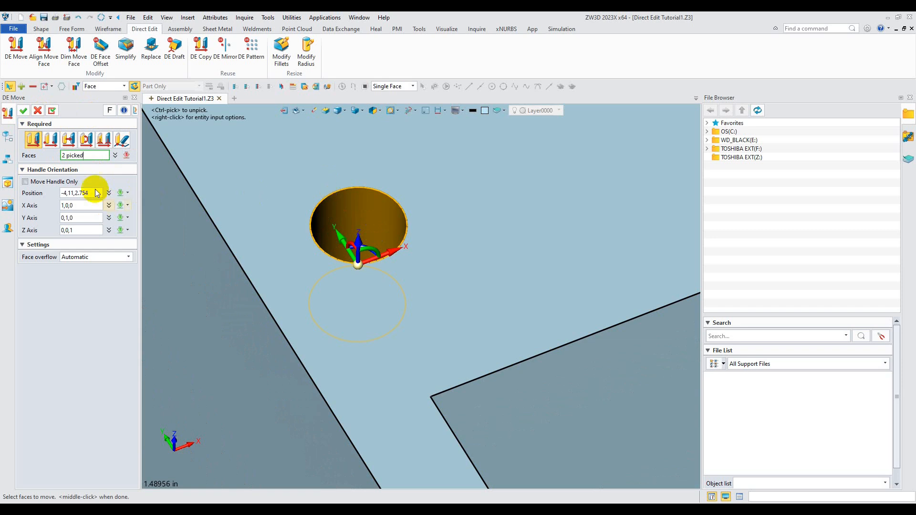
Switch to point-to-point moving and pick the hole's center as the from point
click(47, 140)
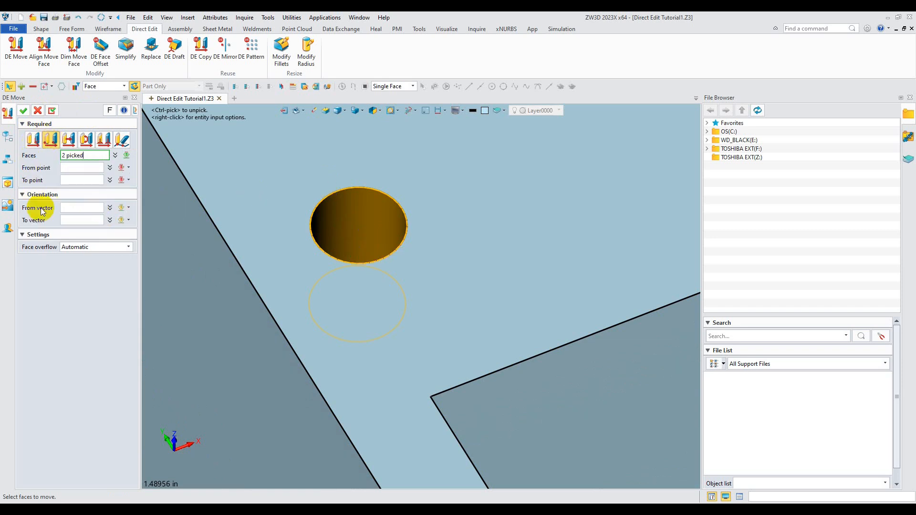
click(76, 169)
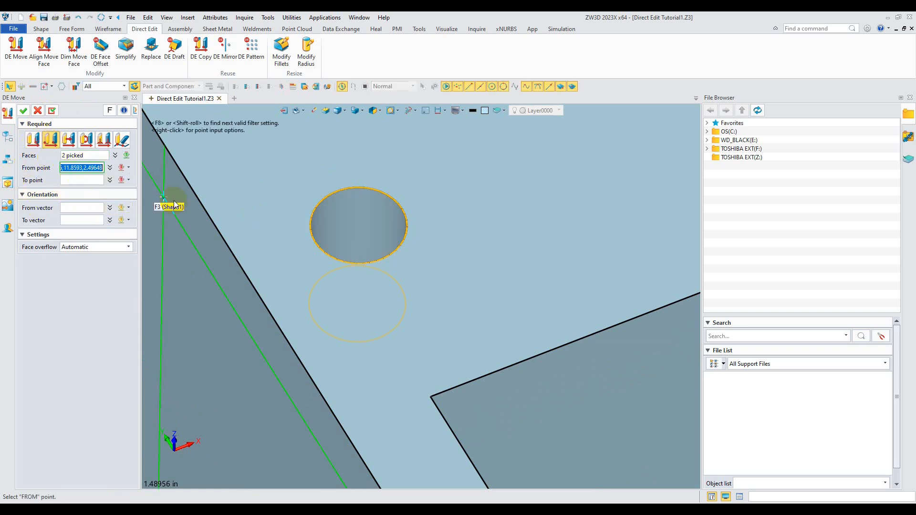
click(358, 227)
Choose an offset point as the method for defining the to point
scroll(391, 268, down, 4)
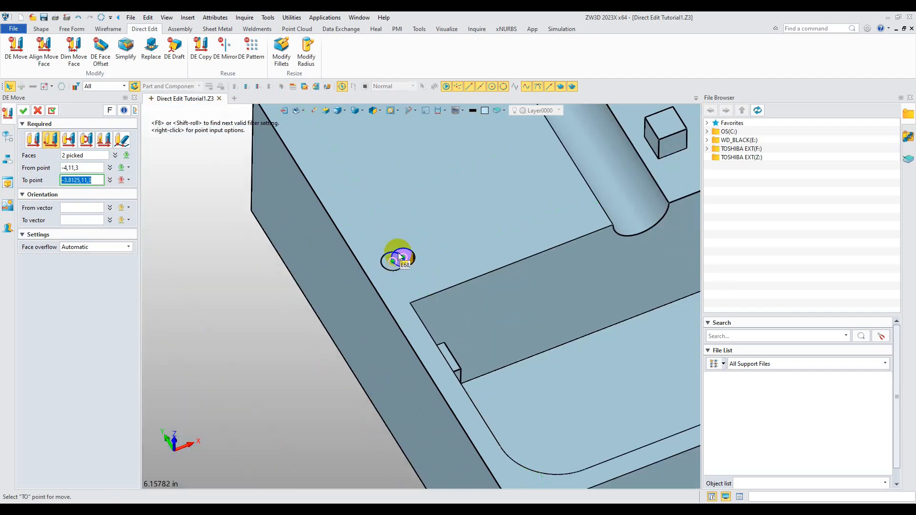
middle_drag(427, 204, 423, 313)
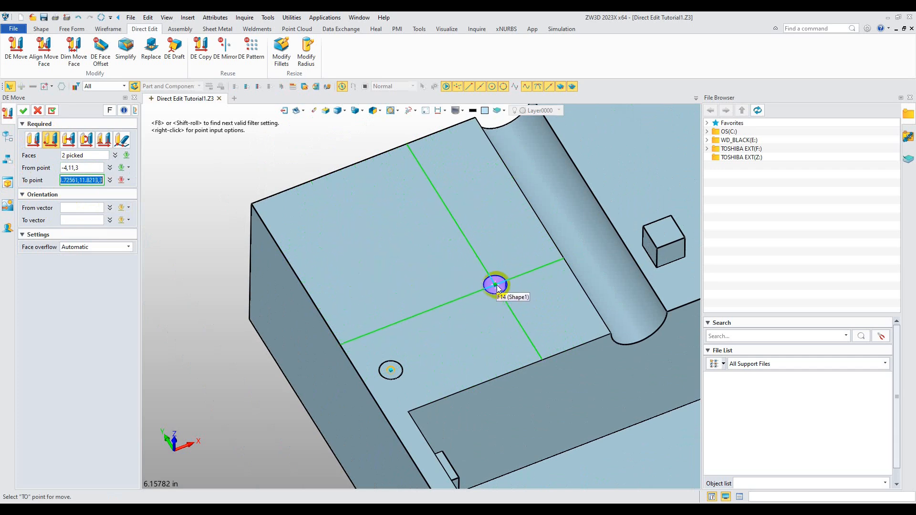
scroll(495, 287, down, 3)
middle_drag(493, 290, 361, 315)
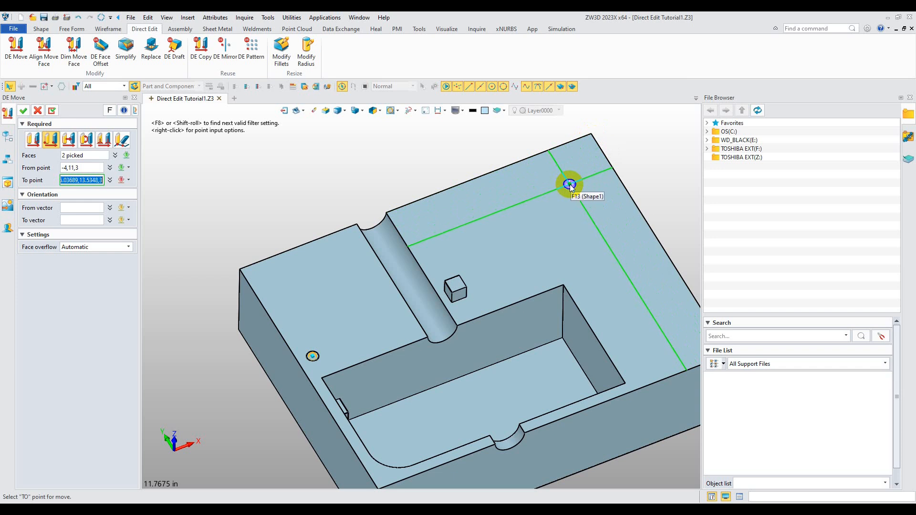
click(128, 179)
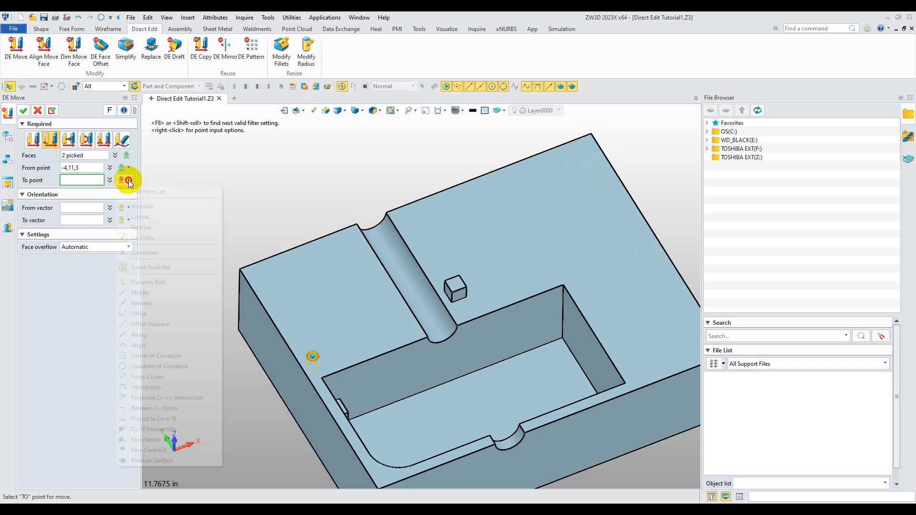
click(138, 314)
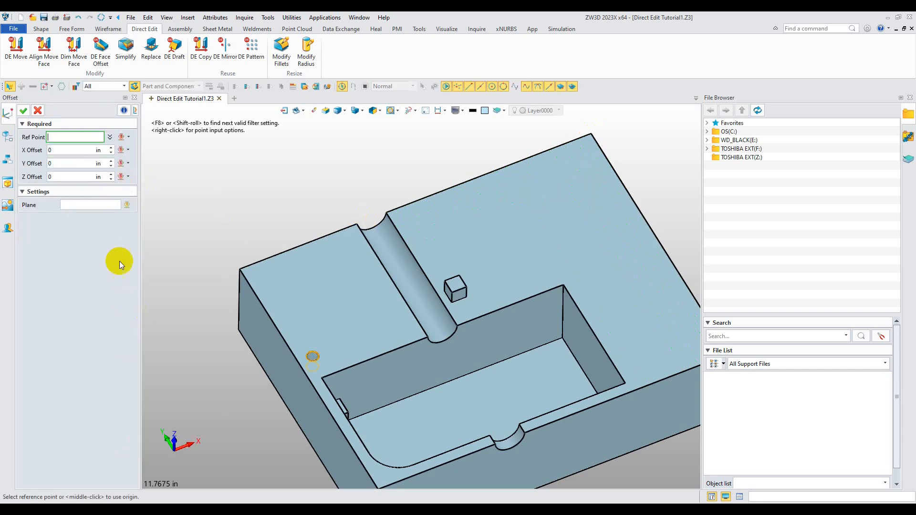
Offset the destination -1 in X and -1 in Y from the block's far top corner and finish the move
click(590, 135)
drag(612, 151, 563, 187)
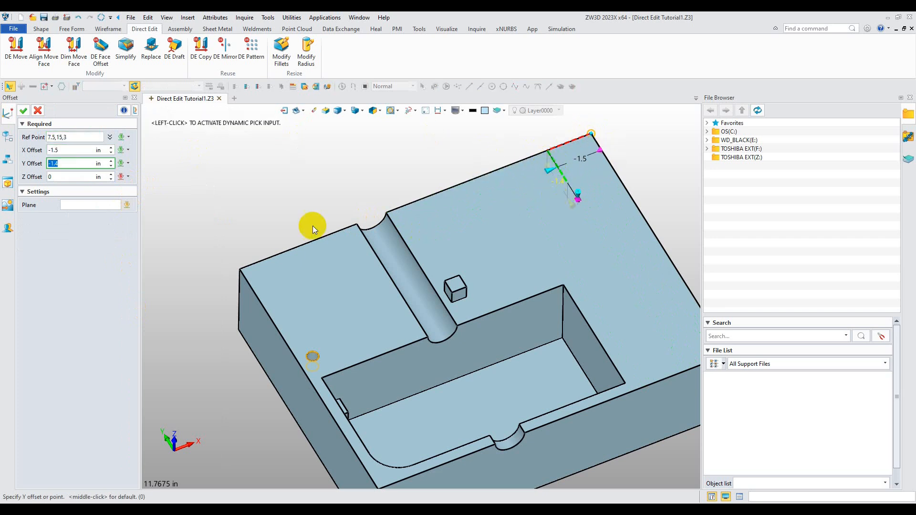
click(67, 150)
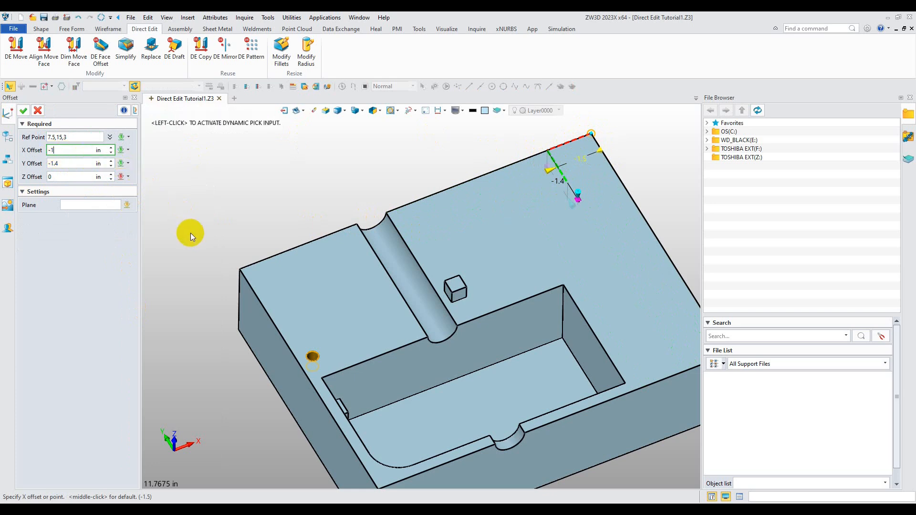
double_click(55, 164)
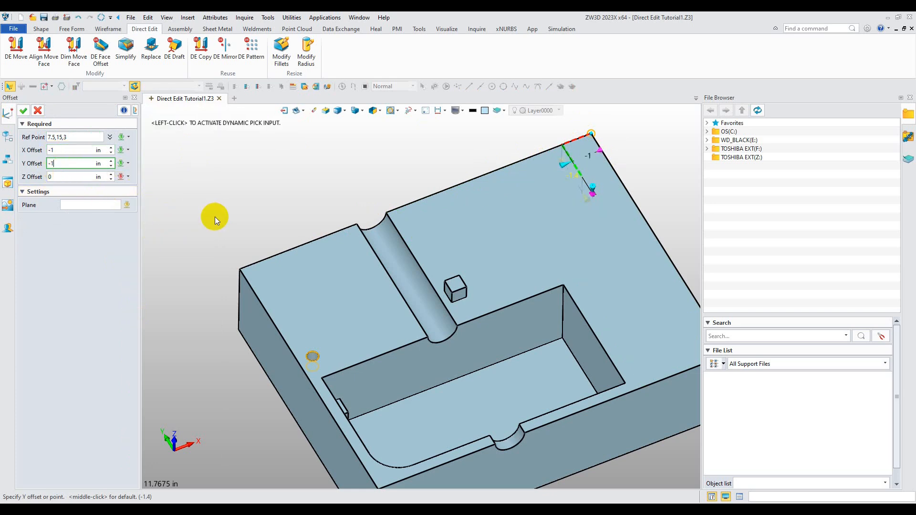
click(26, 110)
middle_click(587, 162)
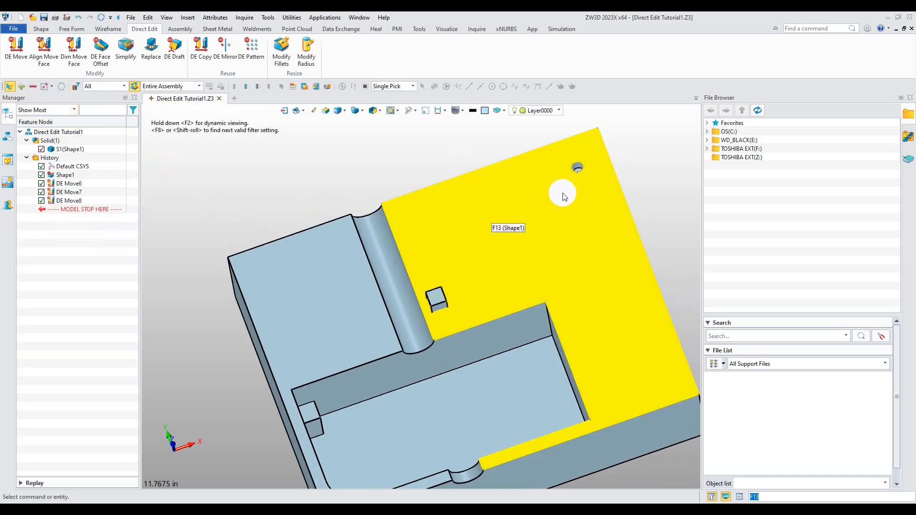
Start a DE Move along a direction and select the long cylindrical groove face and the small semicircular notch face
scroll(578, 189, up, 3)
scroll(581, 197, down, 5)
right_drag(547, 247, 548, 219)
right_drag(504, 248, 509, 225)
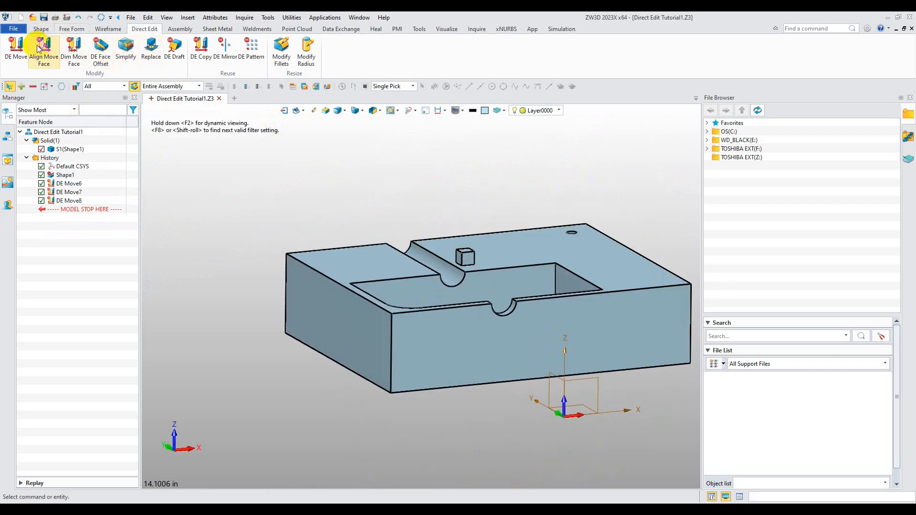
click(16, 48)
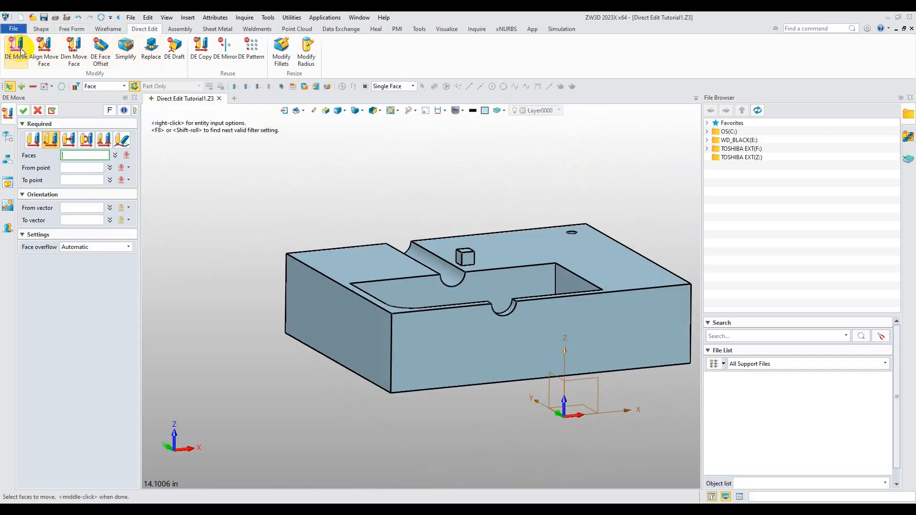
click(68, 140)
right_drag(328, 229, 415, 272)
scroll(415, 272, up, 3)
click(448, 270)
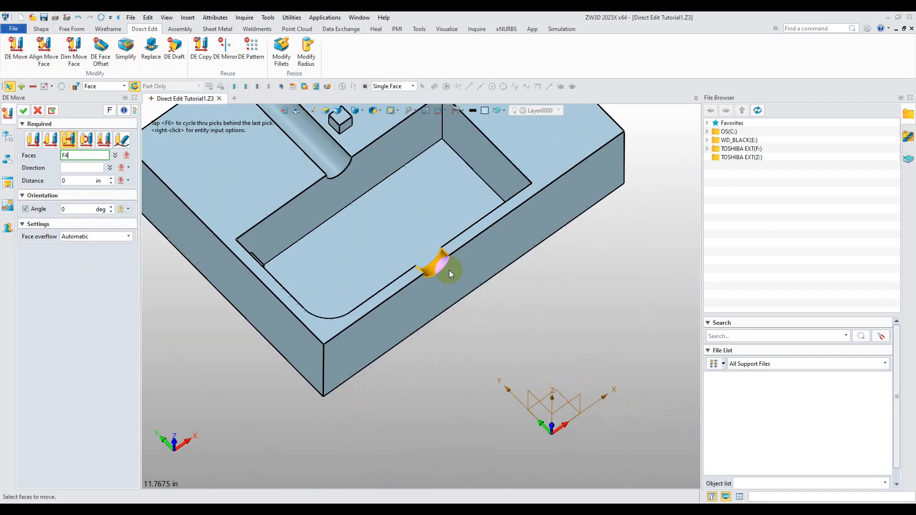
scroll(492, 313, down, 2)
scroll(361, 205, up, 2)
click(362, 205)
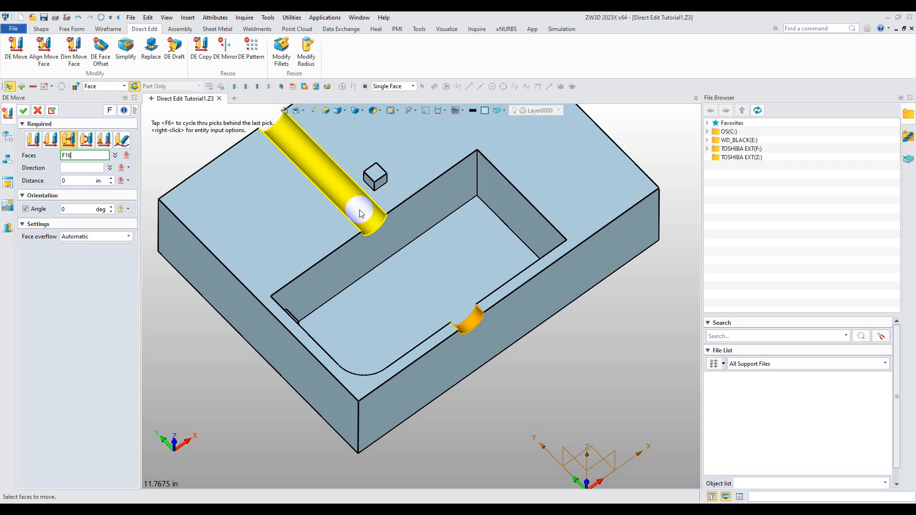
click(359, 210)
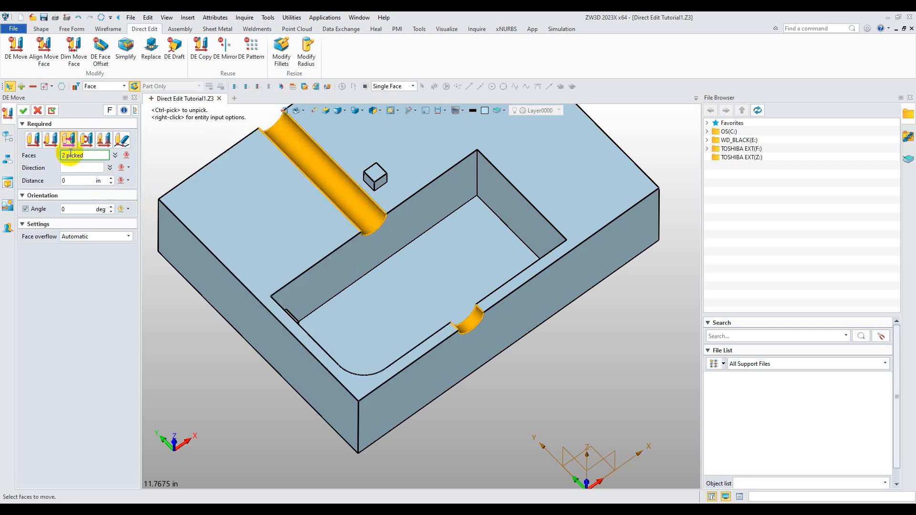
Set the move direction to -1,0,0 and the distance to 0.5 in, and finish the move
click(71, 171)
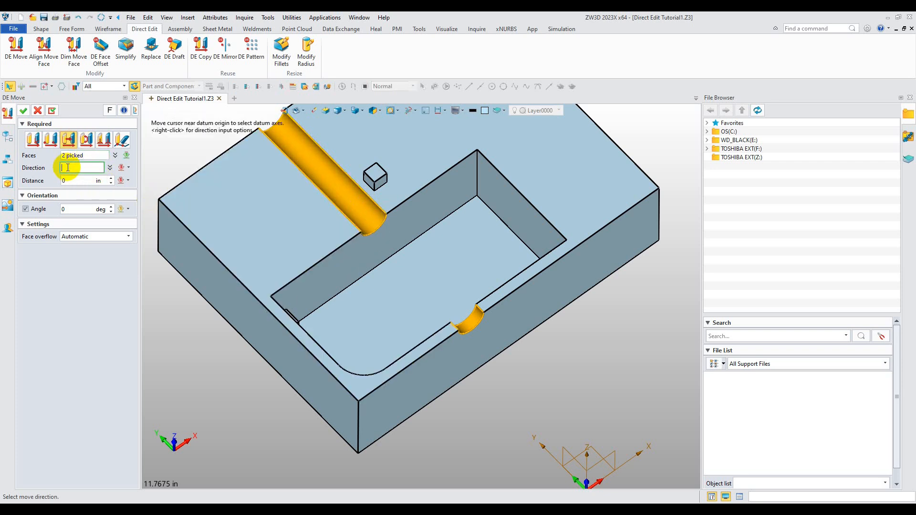
click(351, 244)
drag(355, 228, 316, 252)
click(315, 252)
text(0.5)
key(Return)
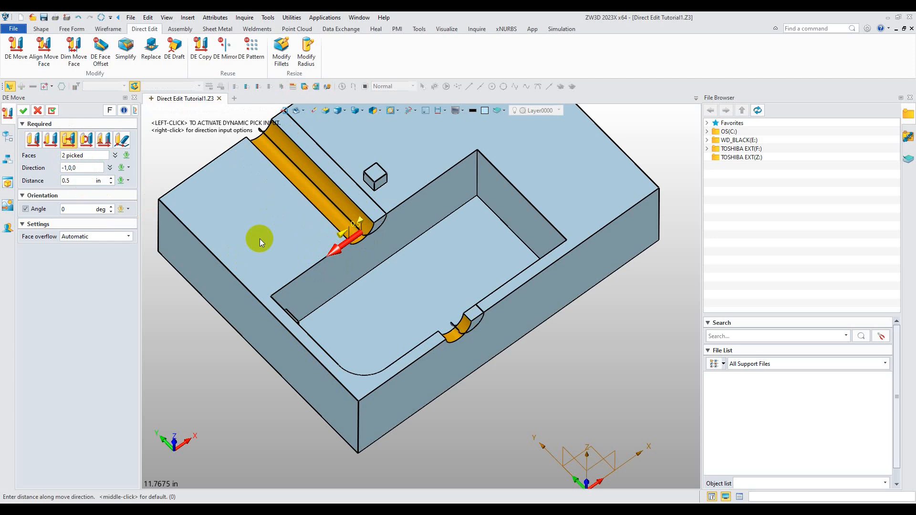
click(23, 114)
Start a DE Move in rotate mode and select the faces of the small square boss
right_drag(241, 213, 346, 203)
click(16, 50)
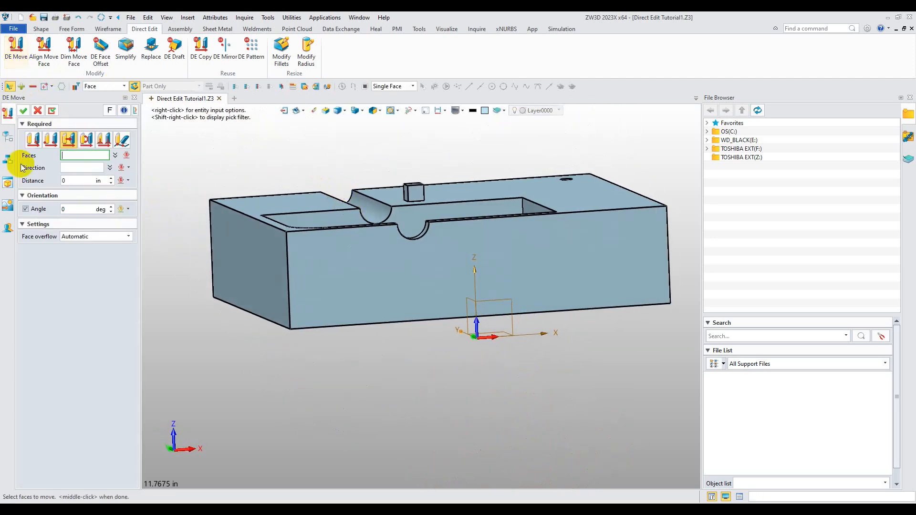
click(86, 139)
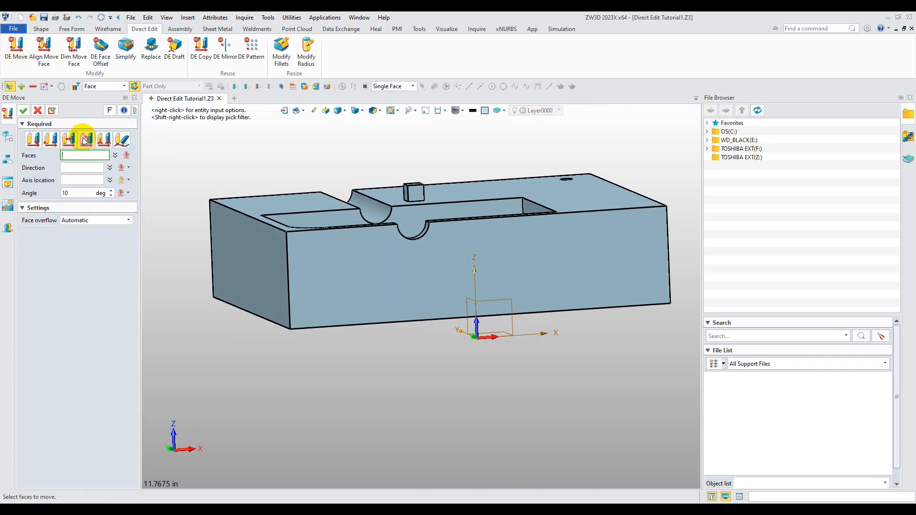
right_drag(352, 147, 510, 209)
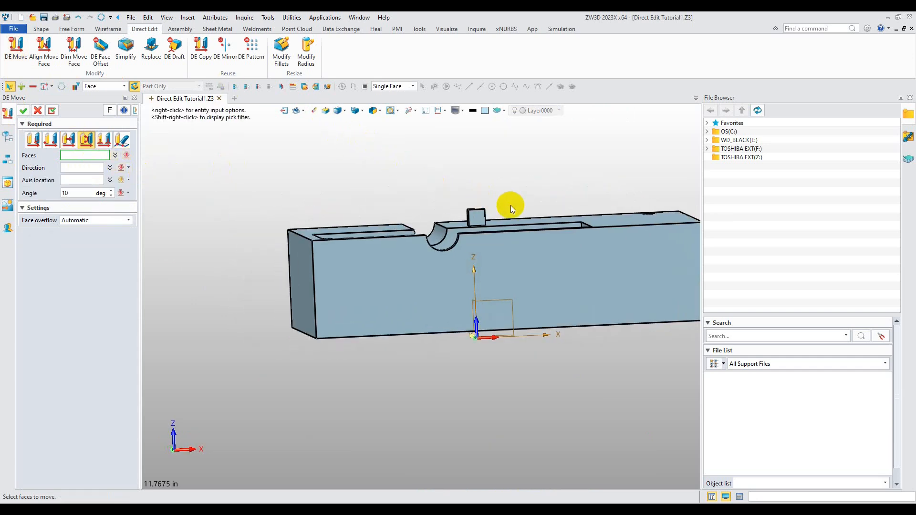
right_drag(445, 193, 429, 305)
click(429, 305)
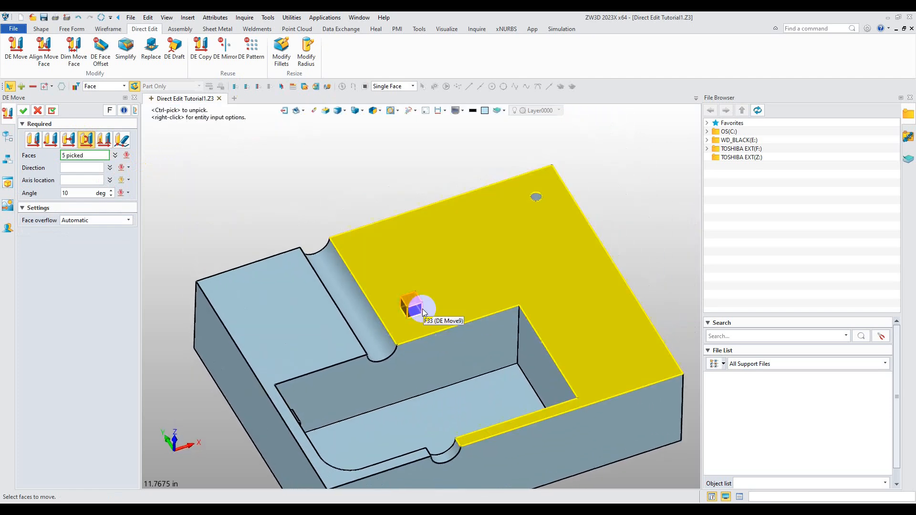
Rotate the boss -45 degrees about the vertical corner edge of the pocket and finish the move
click(72, 167)
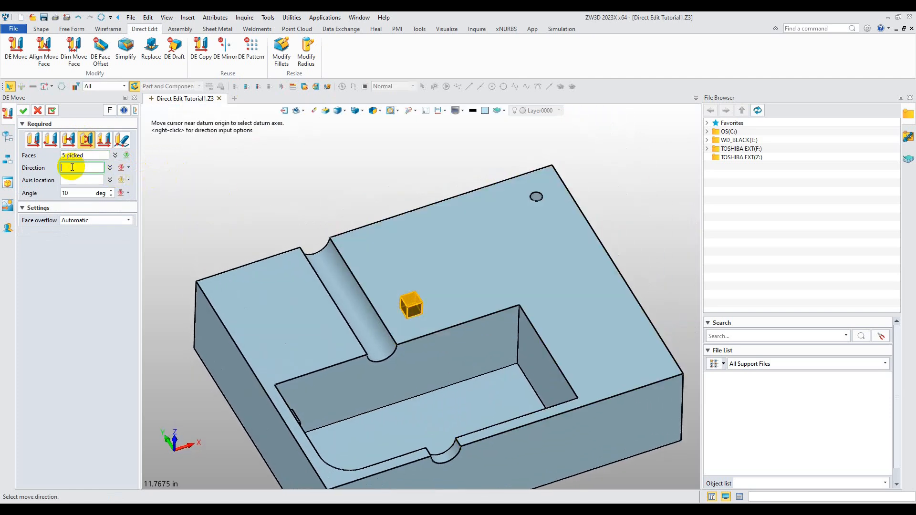
click(518, 336)
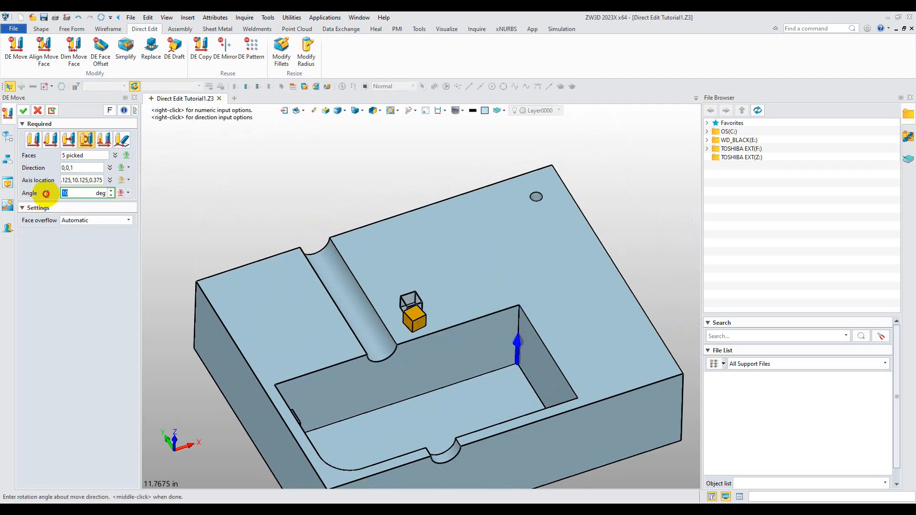
text(-45)
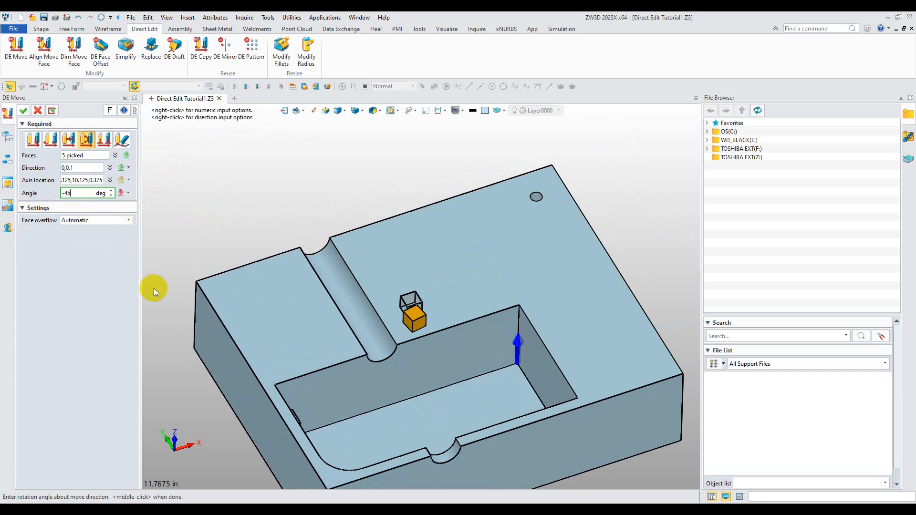
key(Return)
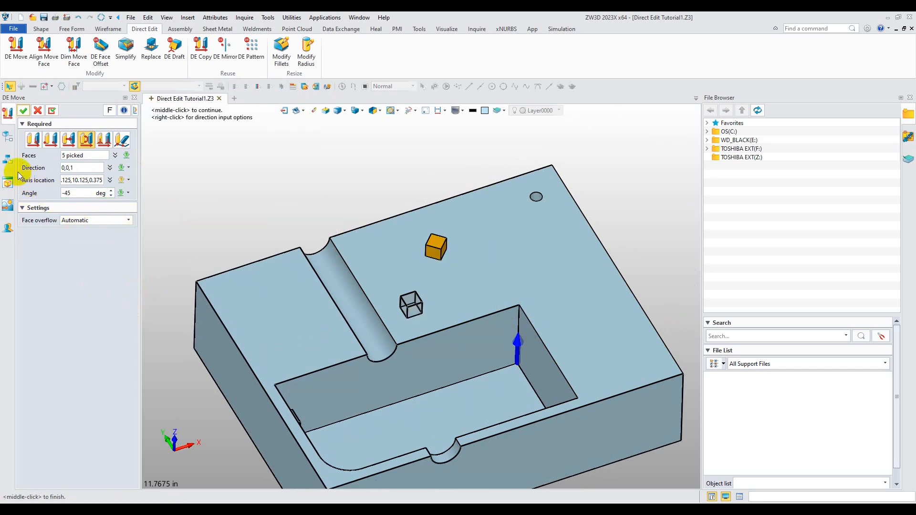
click(21, 113)
Start a DE Move in frame-to-frame mode and select the small square boss's faces
middle_drag(374, 286, 437, 253)
scroll(432, 238, down, 3)
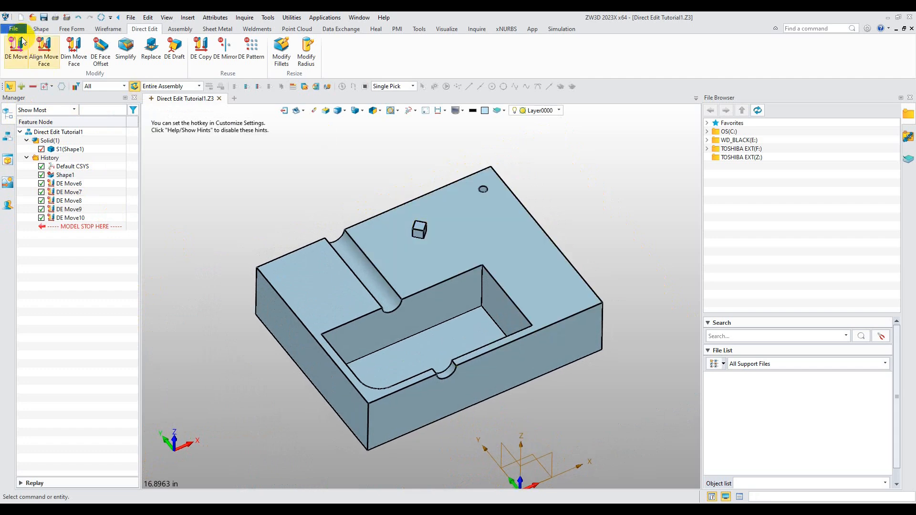
click(12, 46)
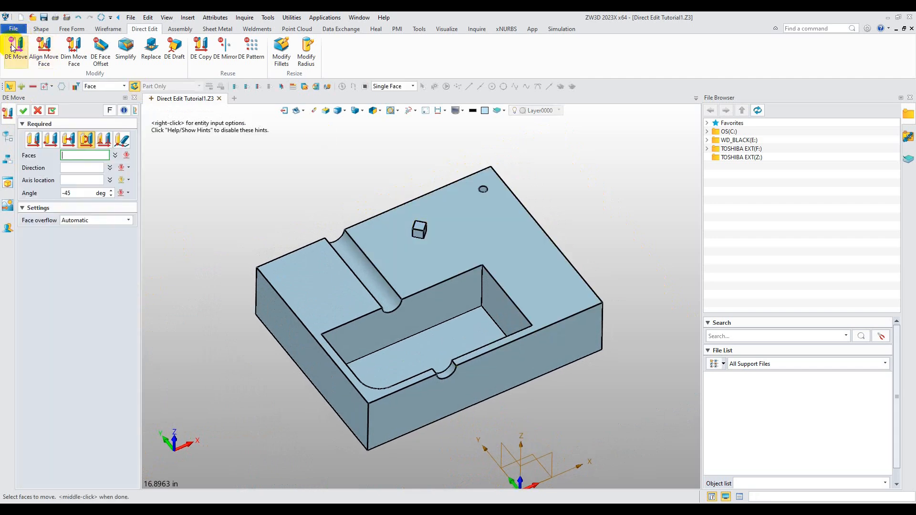
click(104, 140)
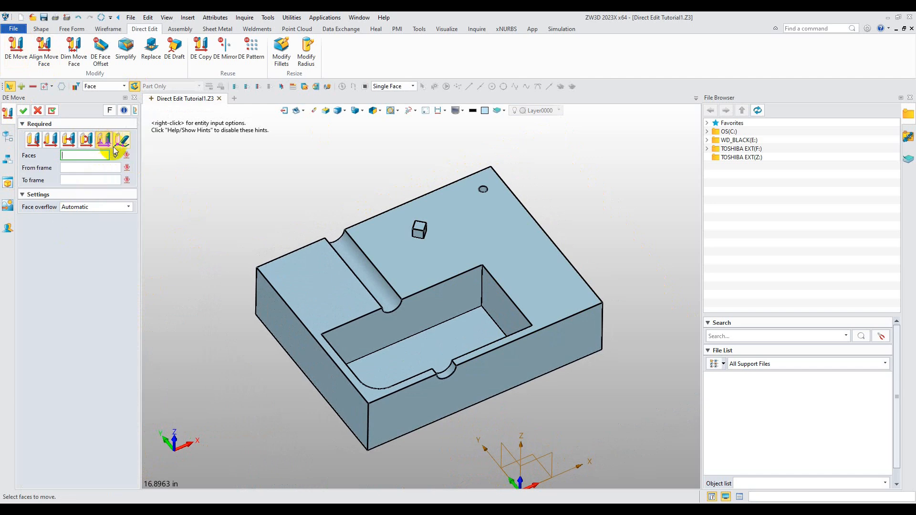
right_drag(397, 238, 395, 299)
click(428, 247)
middle_drag(395, 300, 433, 365)
scroll(366, 258, up, 3)
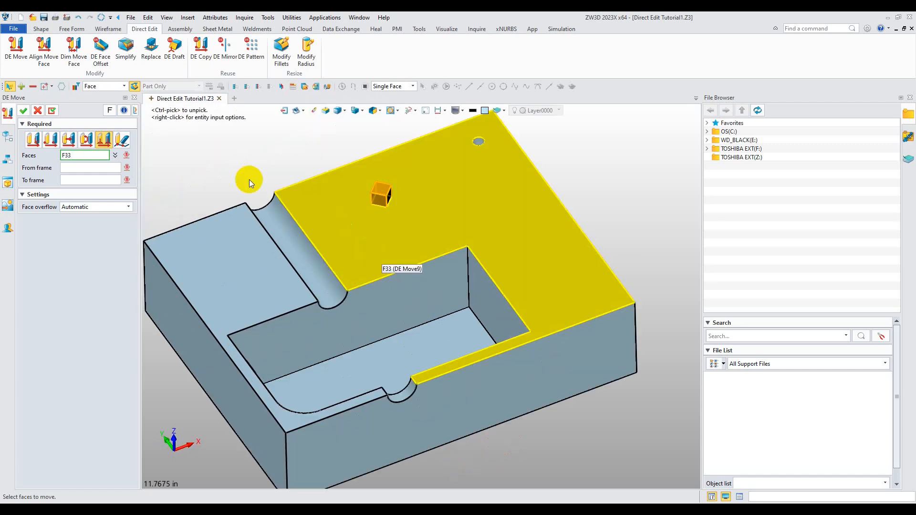
Move the boss from the block's top face frame onto the pocket's long side wall and finish
click(87, 171)
click(433, 222)
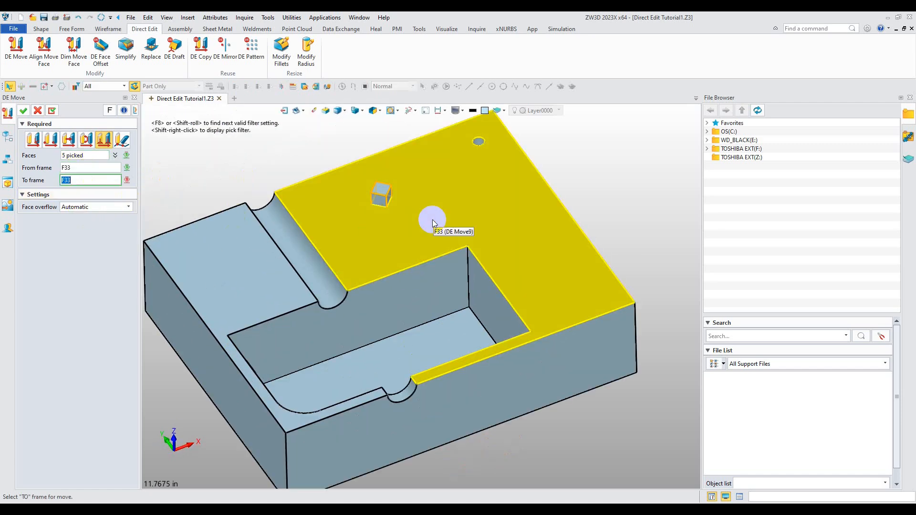
click(393, 305)
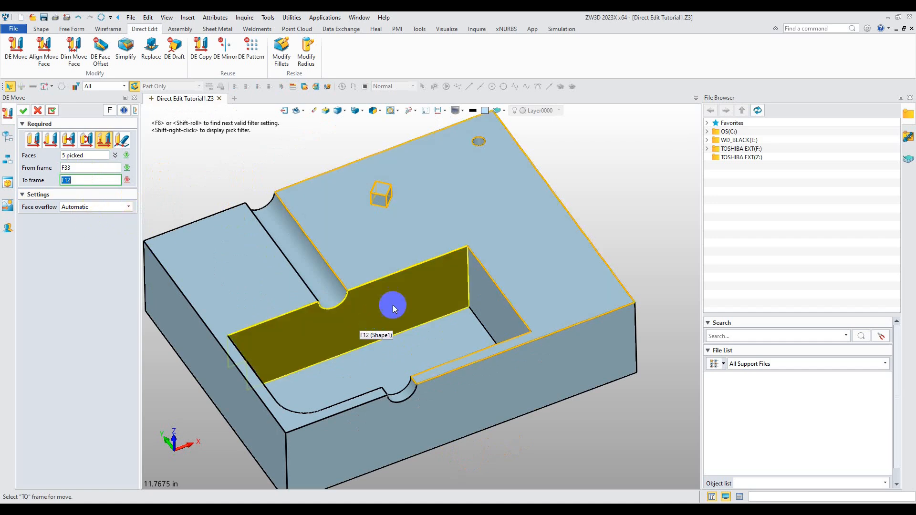
middle_click(415, 300)
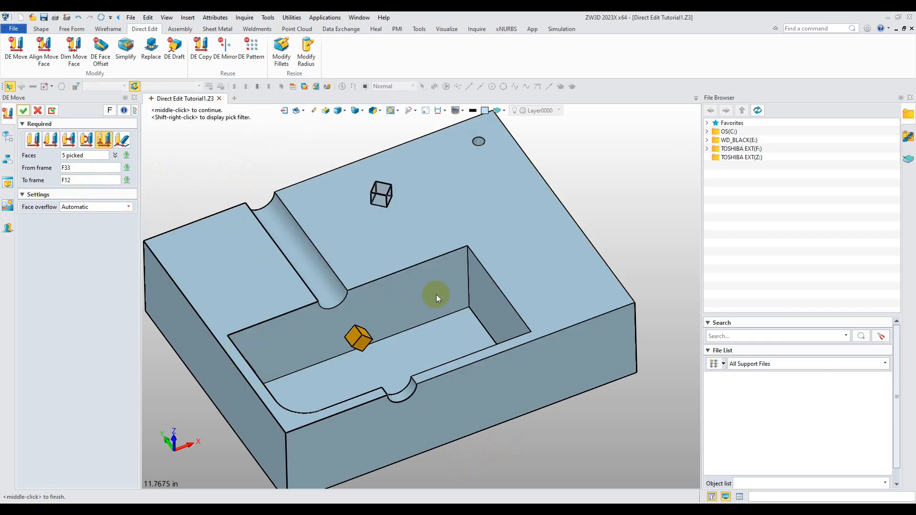
right_drag(425, 331, 459, 313)
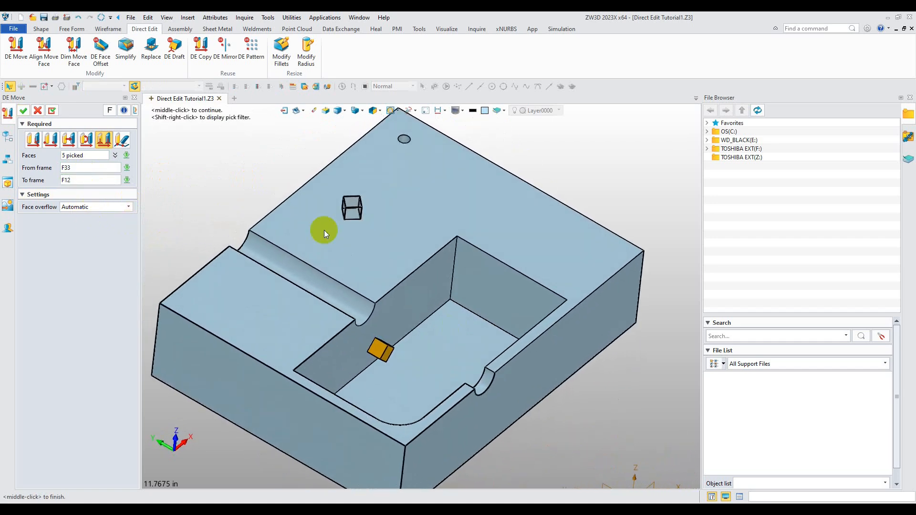
click(22, 110)
middle_drag(355, 293, 305, 248)
click(17, 45)
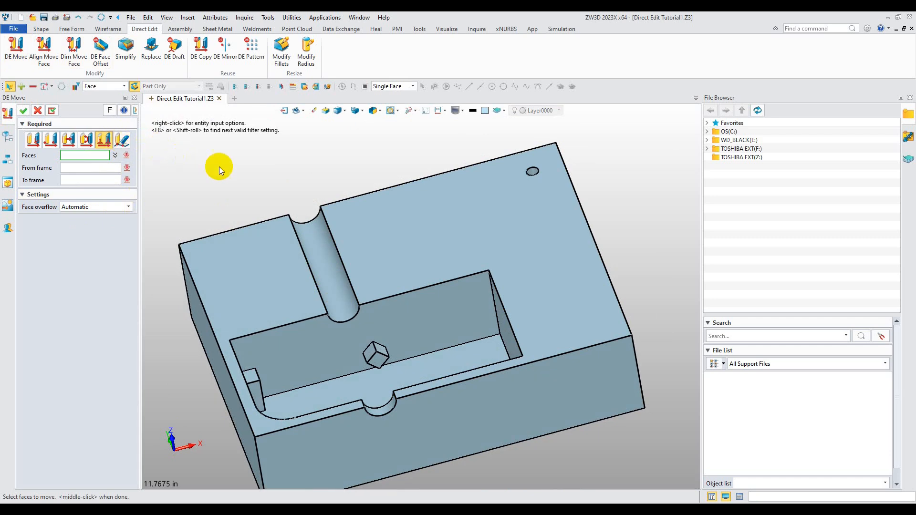
click(454, 235)
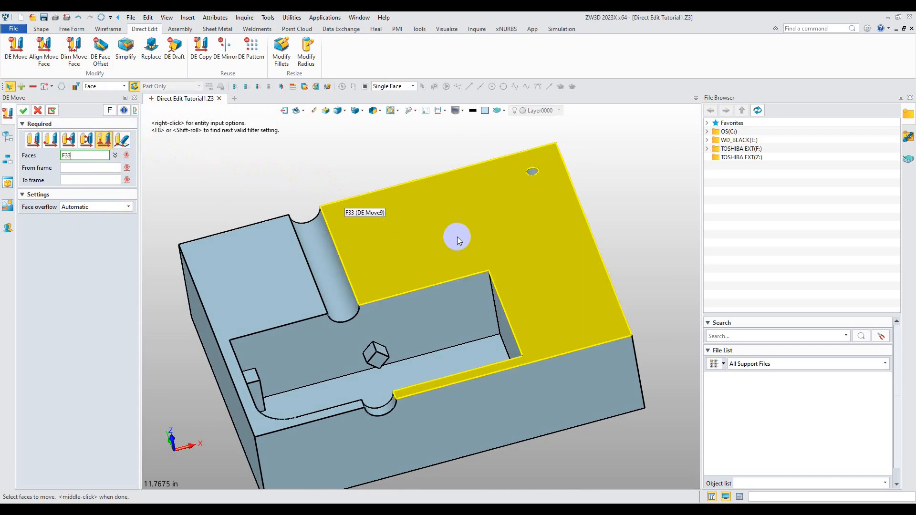
middle_drag(454, 235, 488, 255)
middle_click(385, 248)
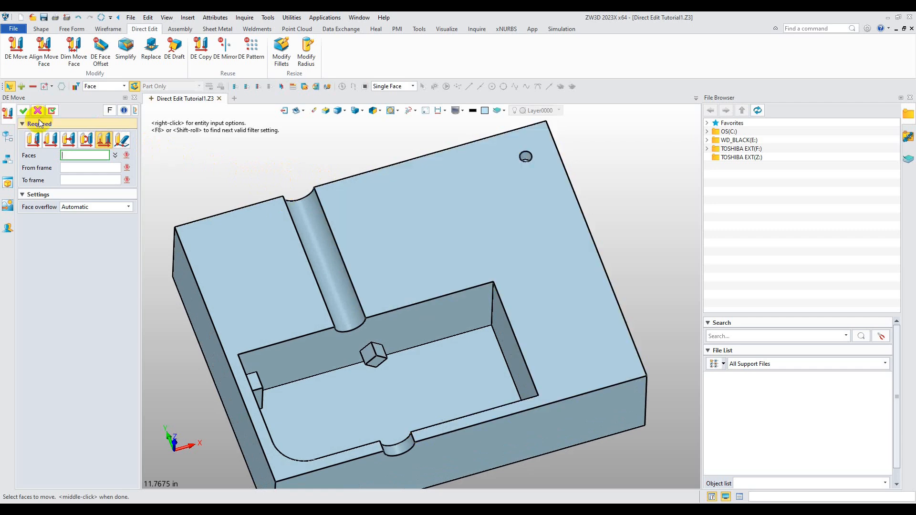
middle_click(385, 248)
Create a sketch on the block's top face with a four-point spline running from the small hole leftward, then exit
right_click(324, 160)
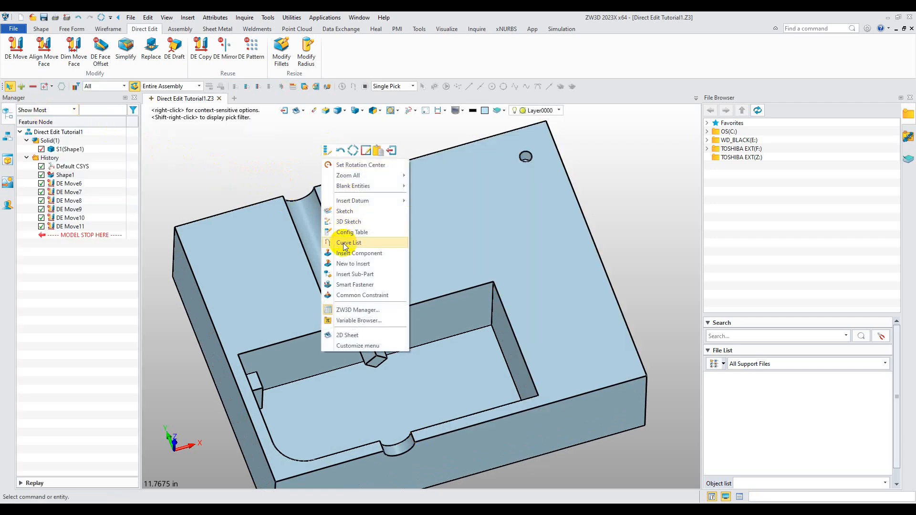
click(356, 212)
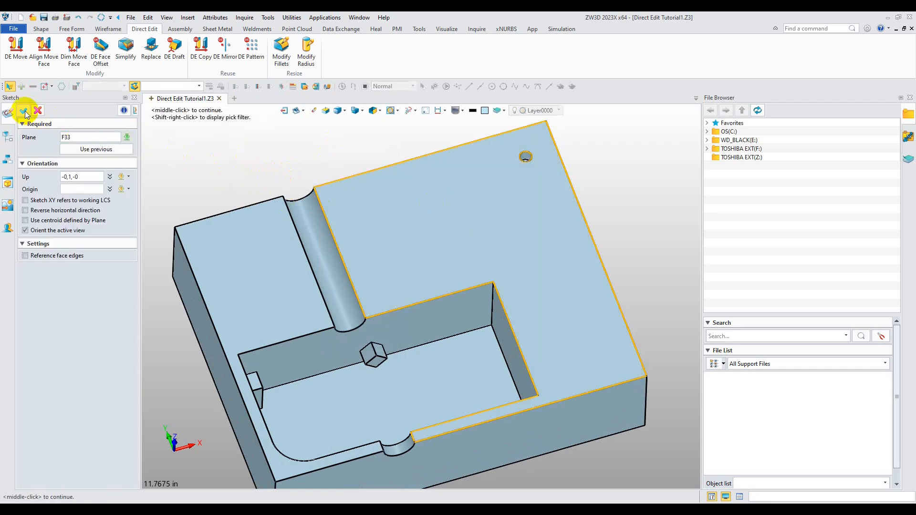
click(24, 111)
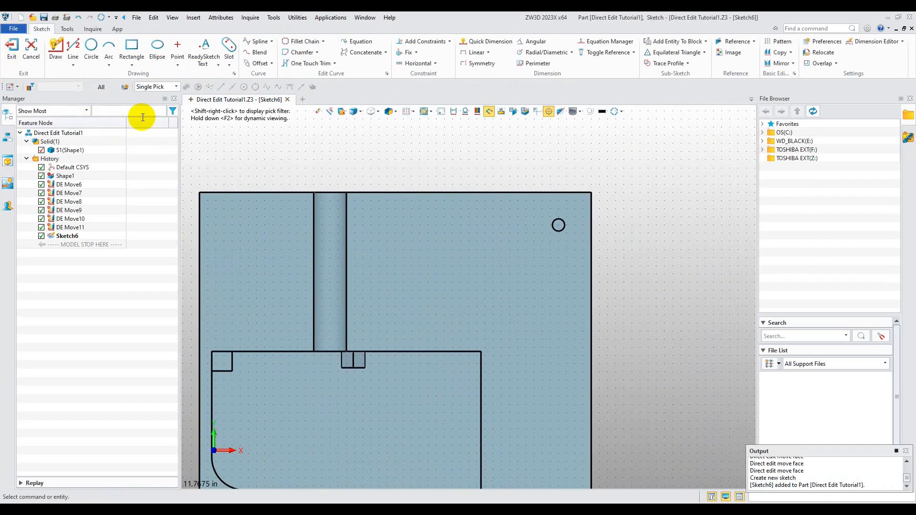
click(257, 43)
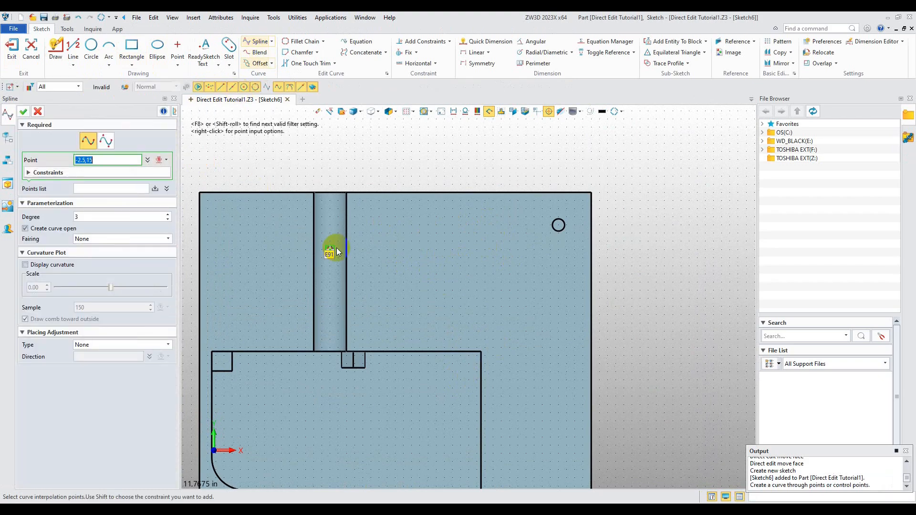
click(558, 225)
click(526, 257)
click(452, 266)
click(428, 234)
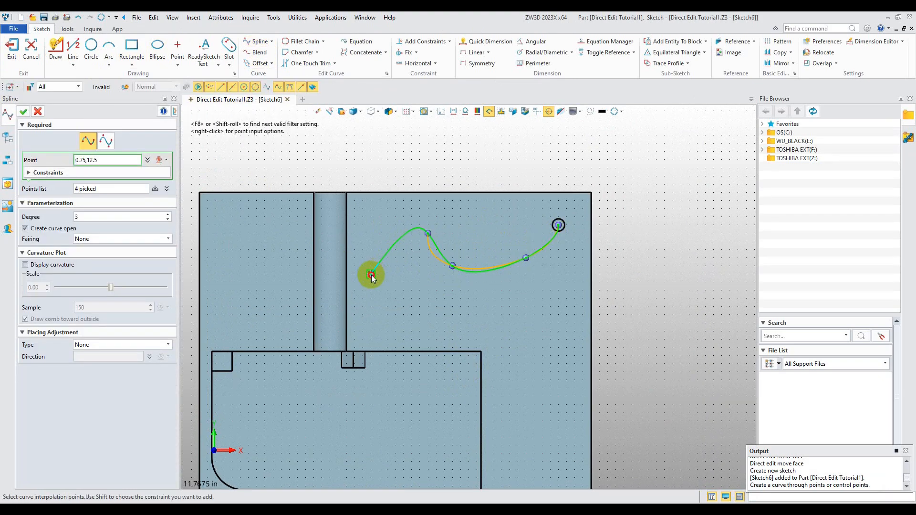
click(22, 112)
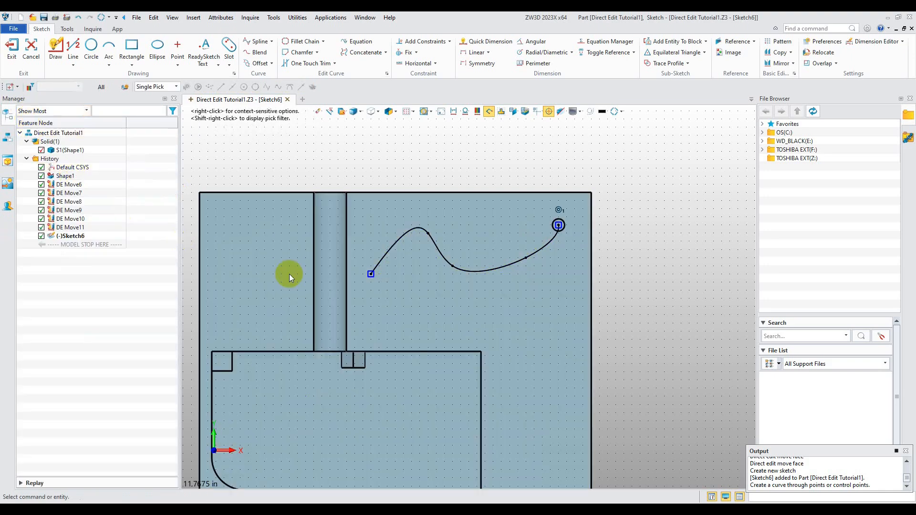
click(11, 45)
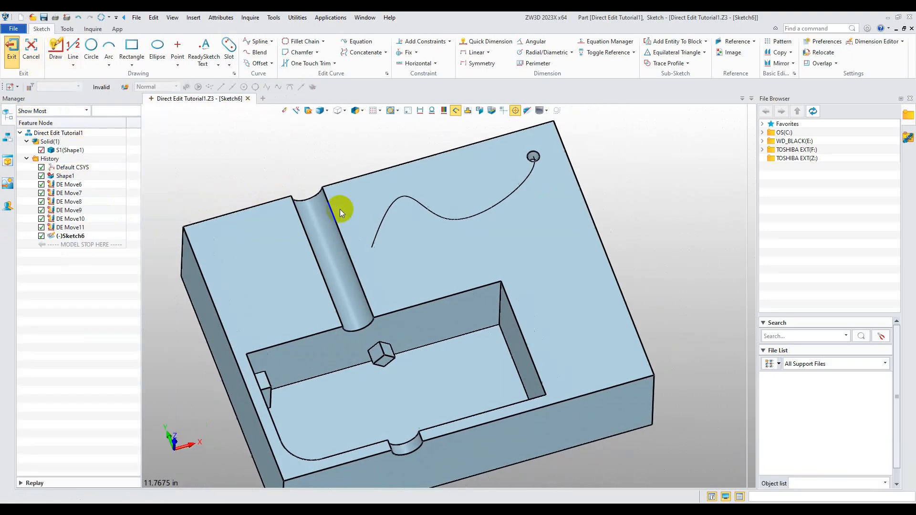
Create a four-point spline curve on the block's top face, to the right of the existing sketch curve
click(109, 29)
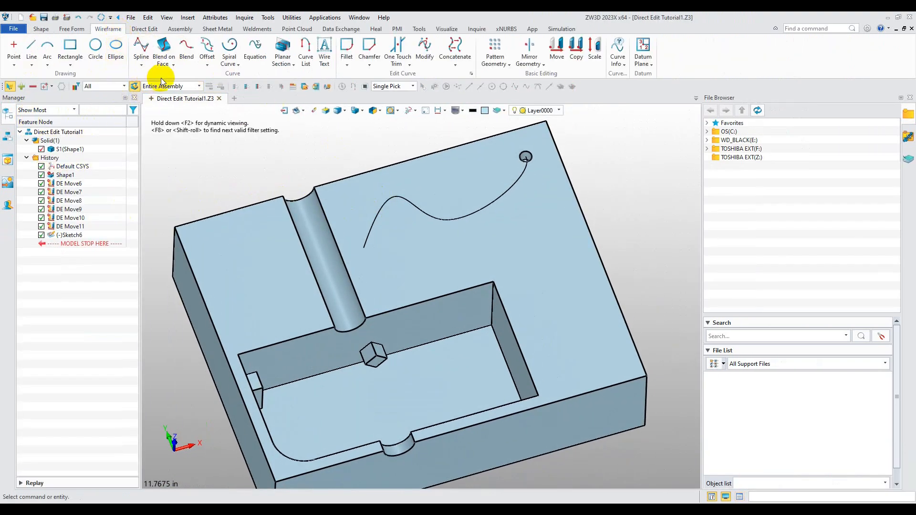
click(141, 40)
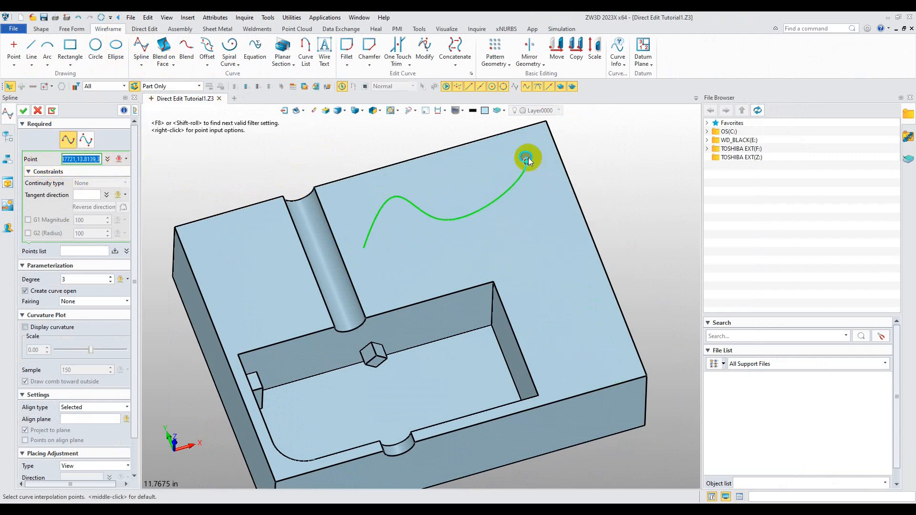
click(541, 208)
click(533, 248)
click(579, 292)
click(575, 347)
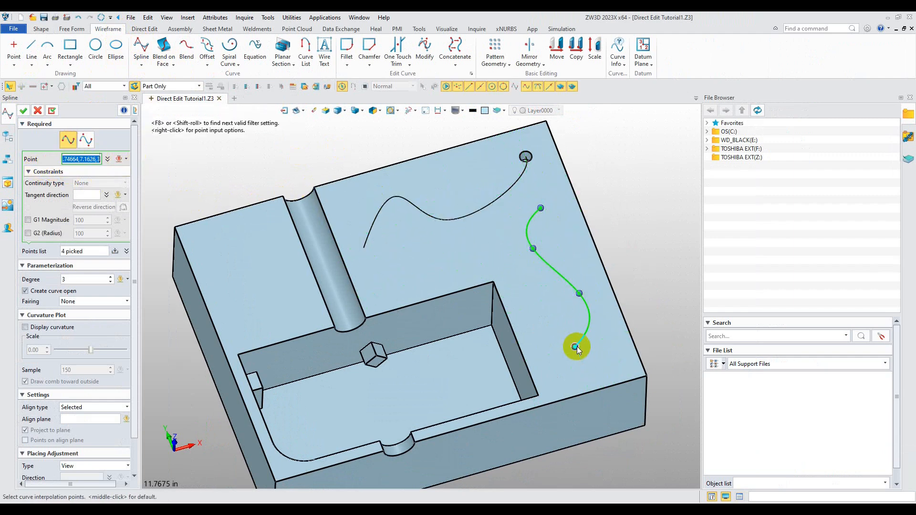
click(22, 110)
Start a DE Move along a path and select the small hole's wall and bottom faces
mouse_move(480, 286)
right_down()
mouse_move(470, 276)
mouse_move(483, 306)
mouse_move(476, 283)
right_up()
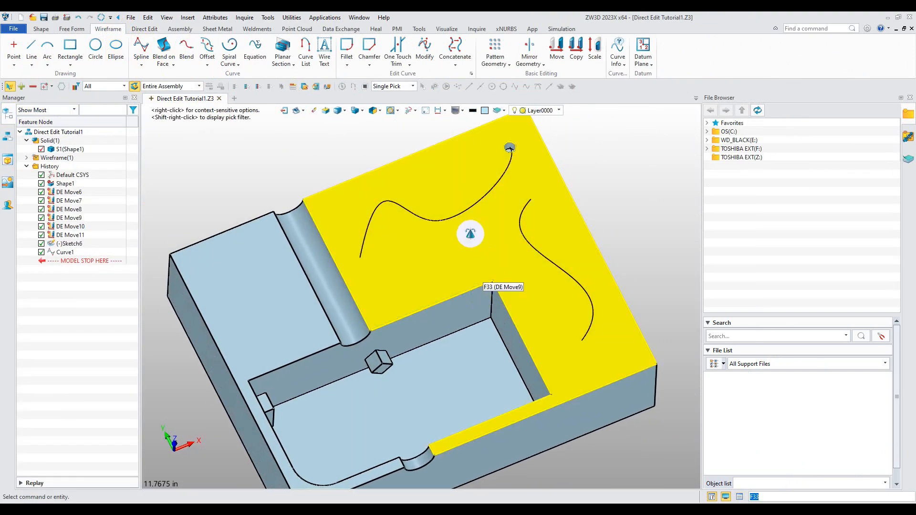
middle_drag(471, 234, 446, 315)
click(76, 87)
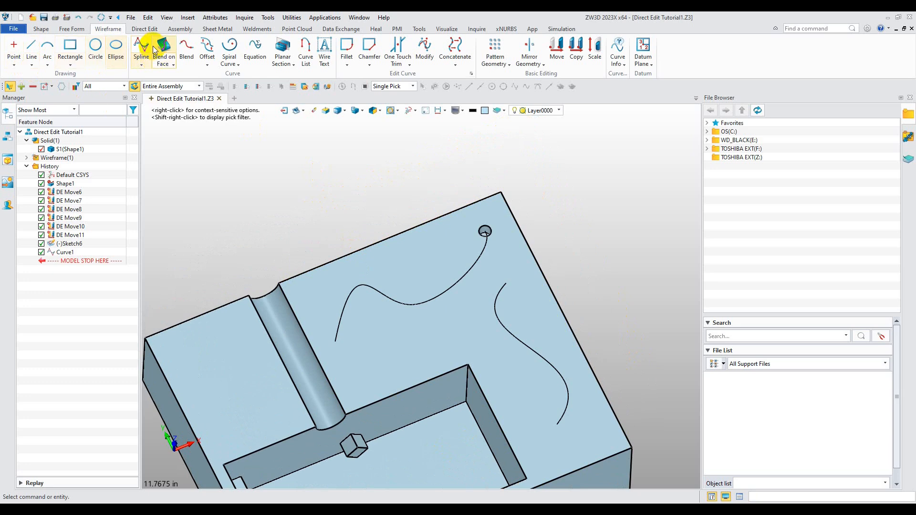
click(144, 29)
click(21, 46)
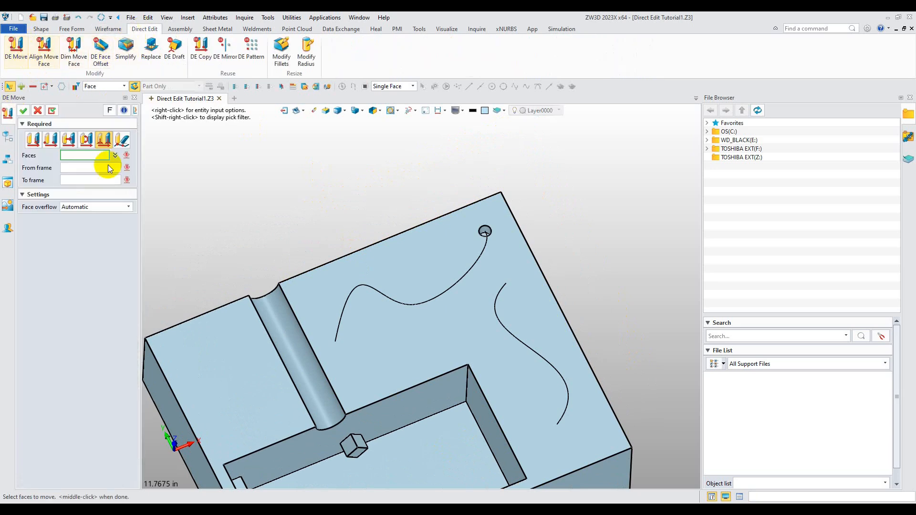
click(121, 141)
click(485, 231)
scroll(492, 231, up, 10)
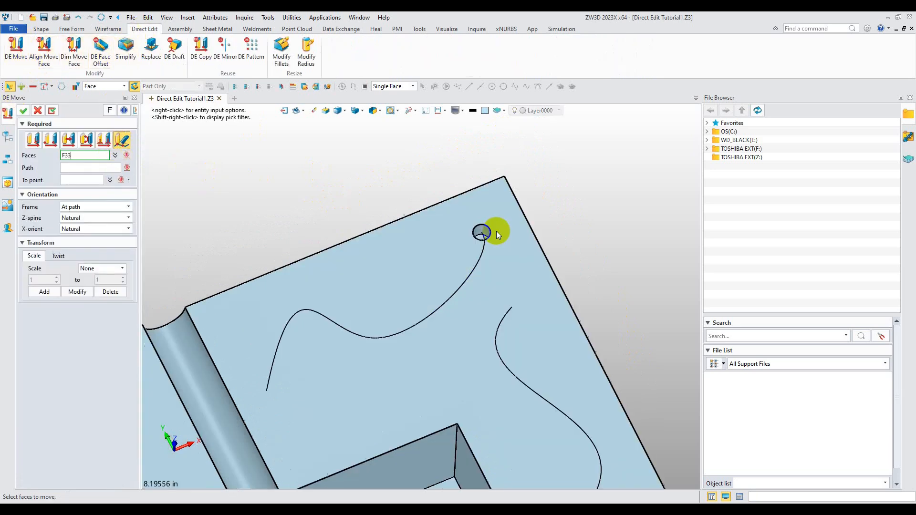
click(461, 213)
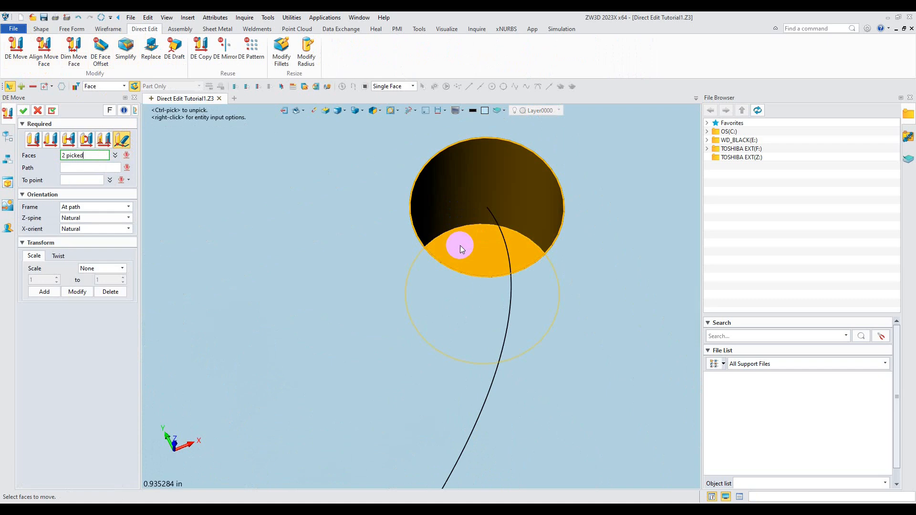
scroll(460, 243, down, 8)
Use the Sketch6 spline as the path and move the hole to a point partway along it, then finish
click(69, 170)
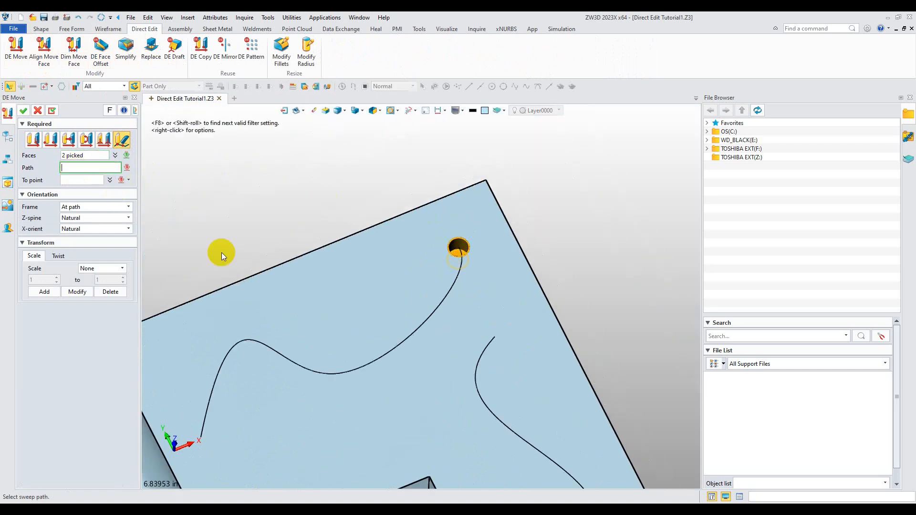
click(449, 292)
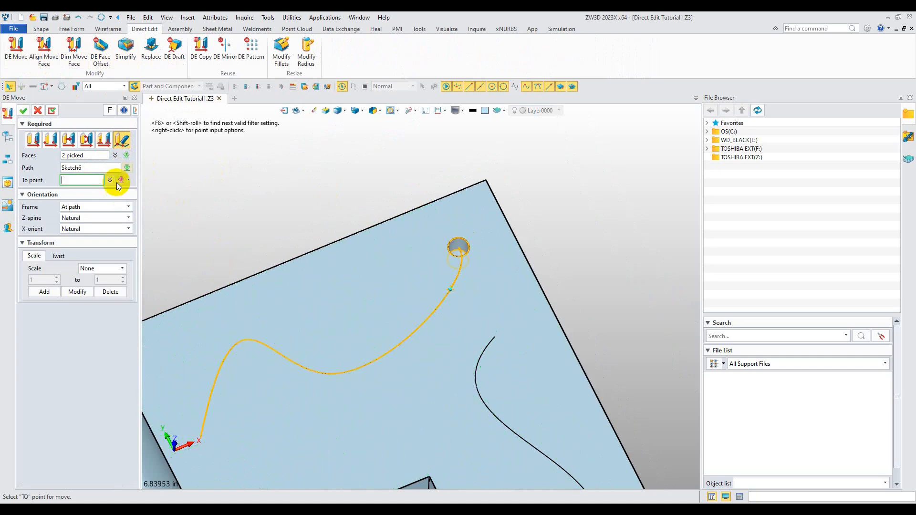
click(129, 180)
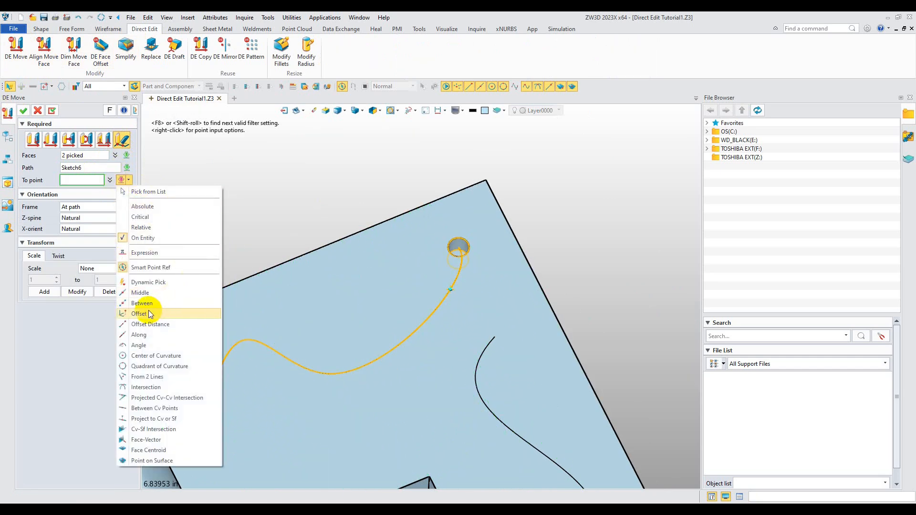
click(143, 335)
click(456, 274)
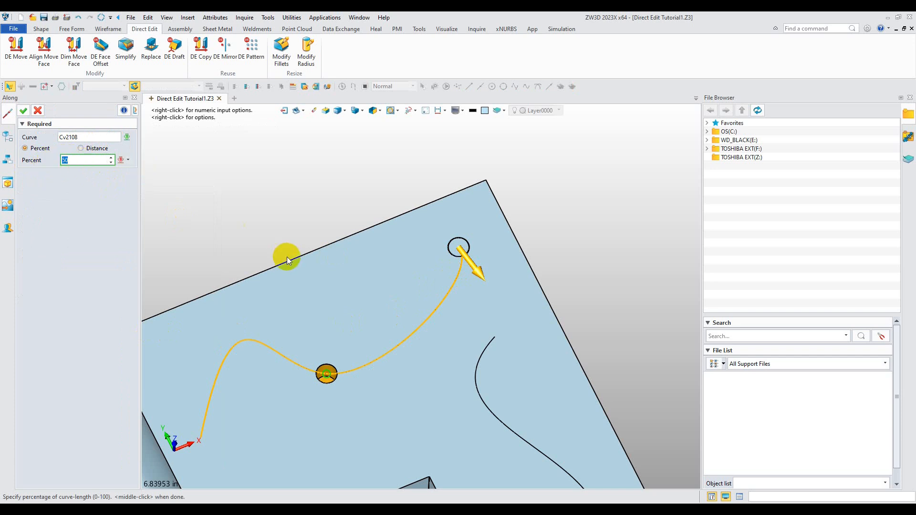
middle_click(206, 200)
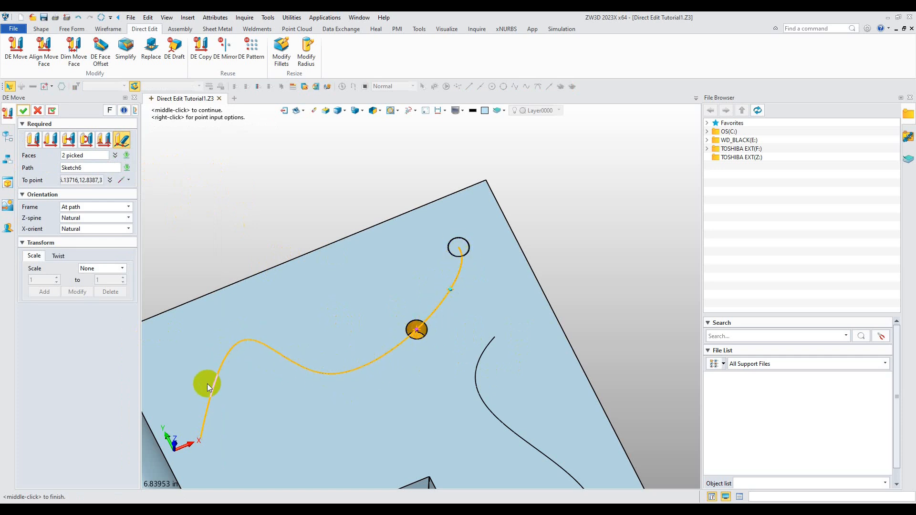
click(21, 113)
mouse_move(317, 314)
right_down()
mouse_move(325, 305)
mouse_move(321, 312)
right_up()
middle_drag(320, 311, 394, 258)
mouse_move(470, 329)
right_down()
mouse_move(458, 331)
mouse_move(471, 332)
right_up()
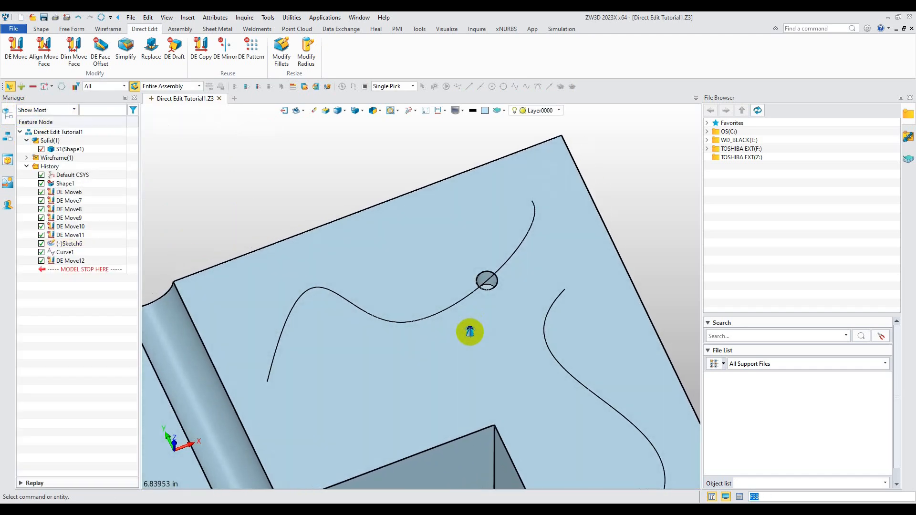
middle_drag(480, 331, 504, 315)
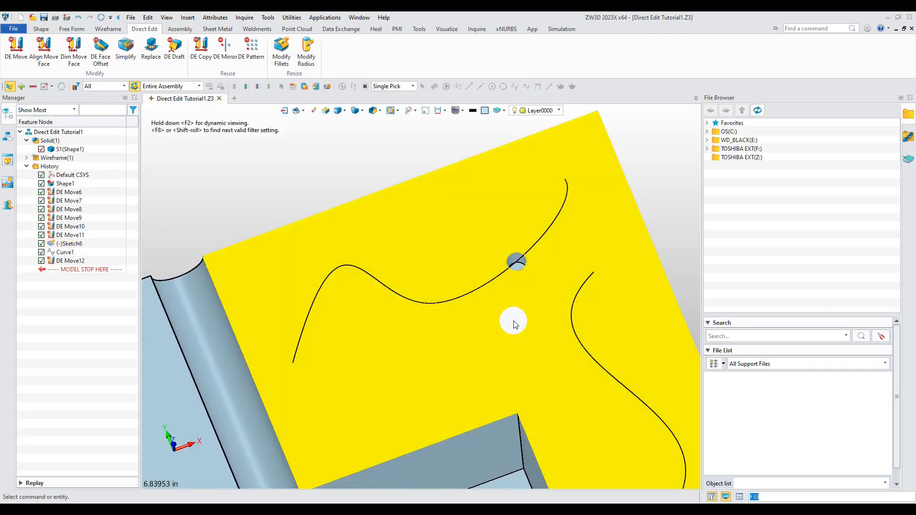
scroll(507, 325, down, 3)
middle_drag(505, 328, 499, 267)
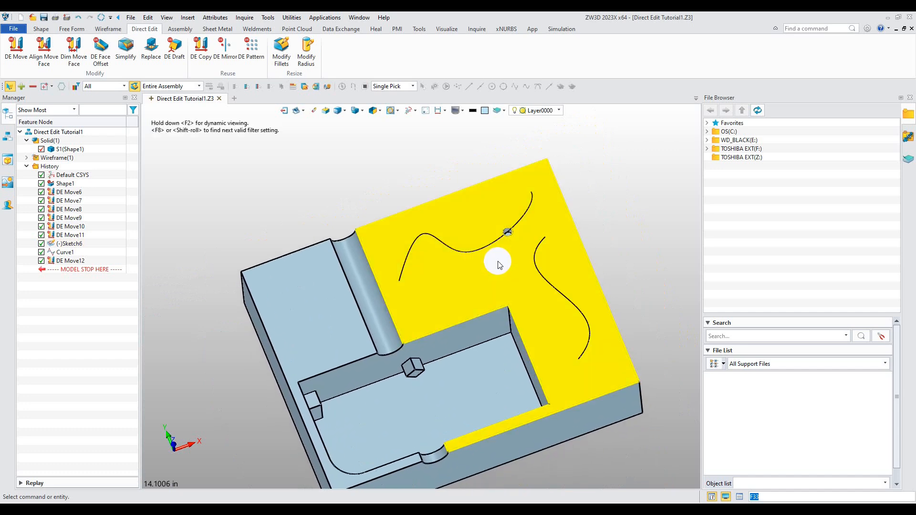